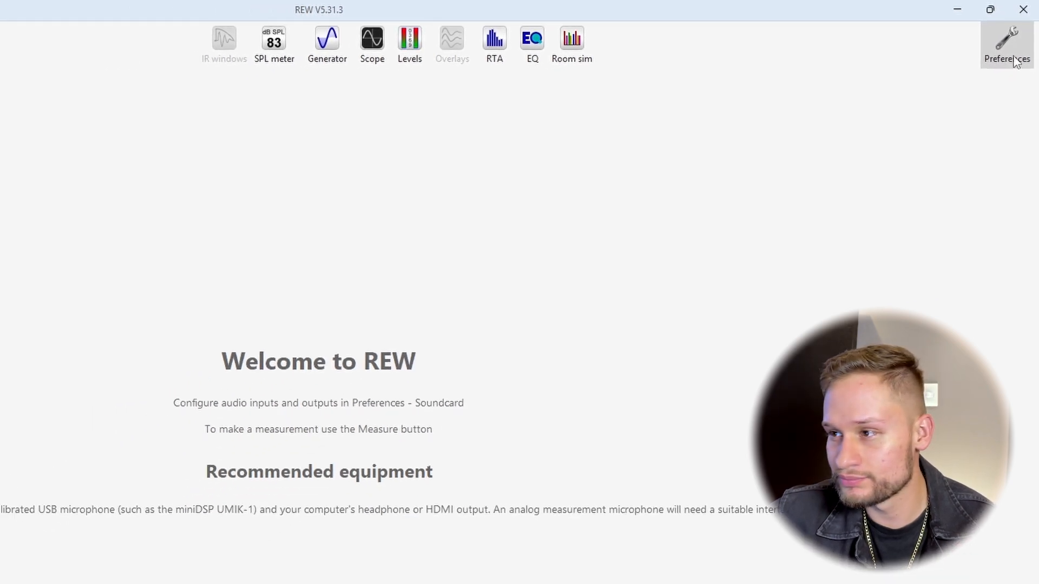
Open the soundcard preferences
click(1000, 49)
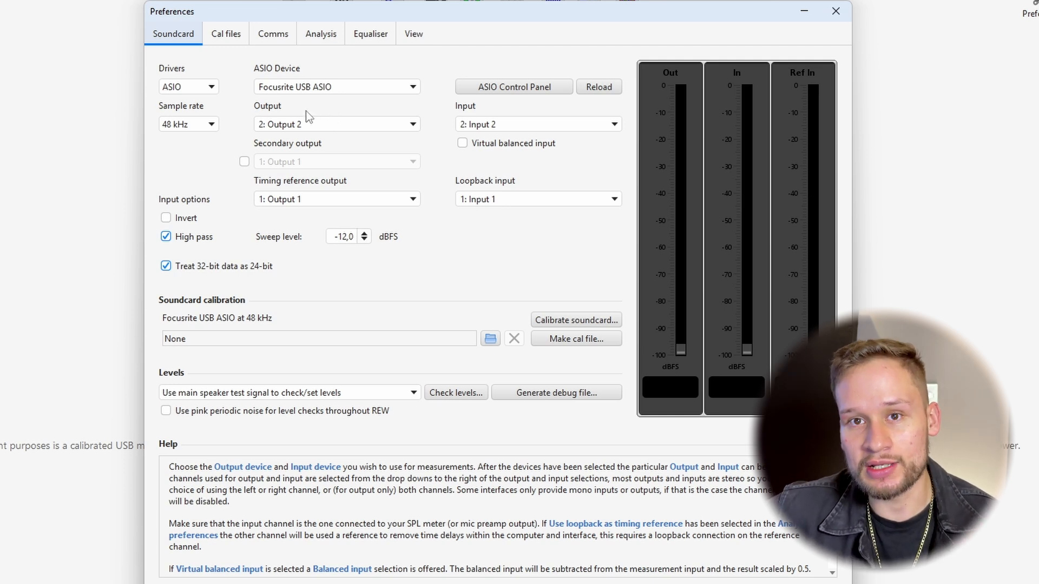
Try the Java drivers and list the output devices they offer
click(187, 88)
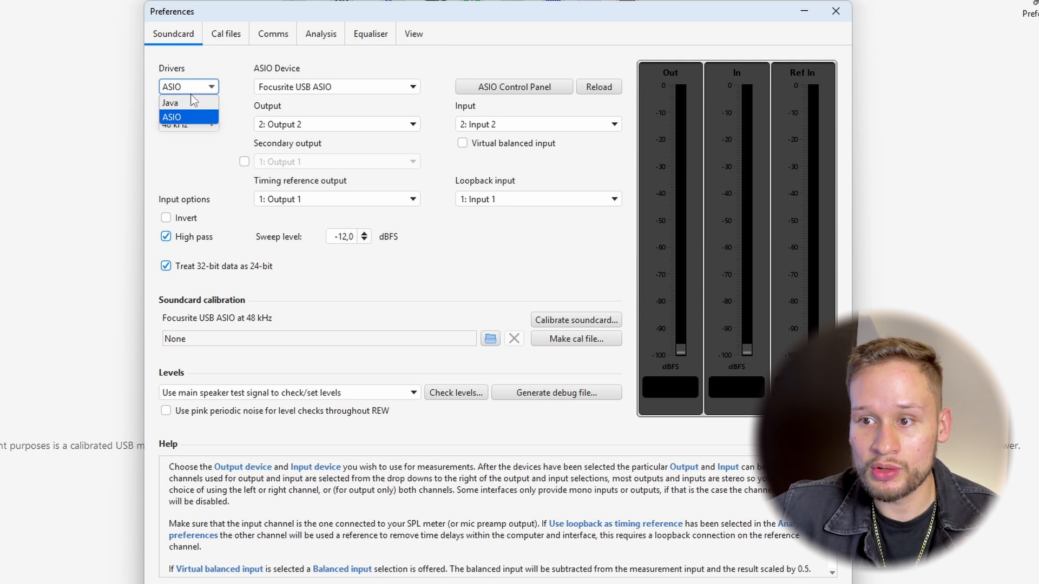
click(200, 103)
click(187, 87)
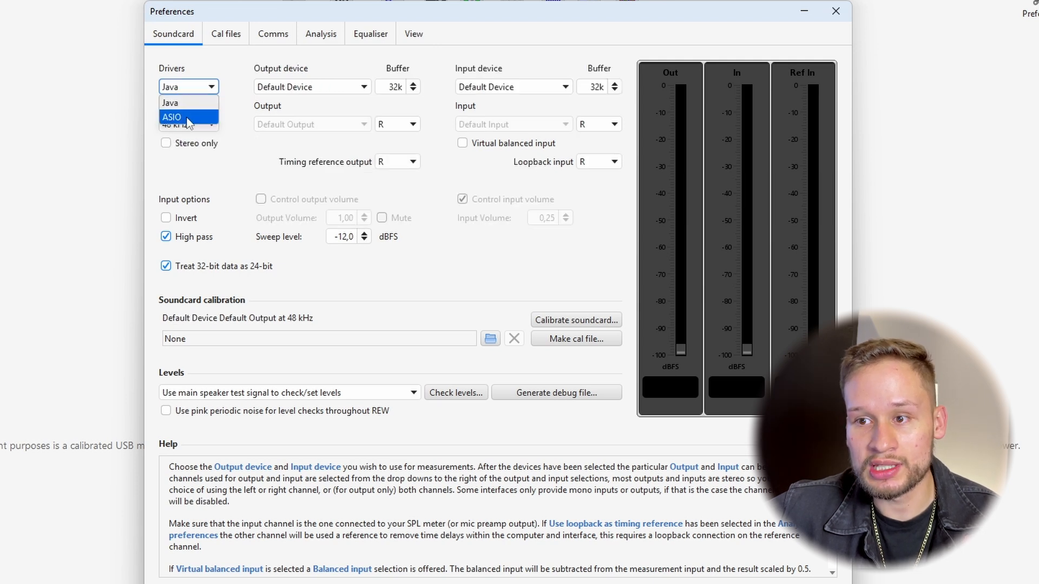
click(178, 117)
click(187, 87)
click(182, 103)
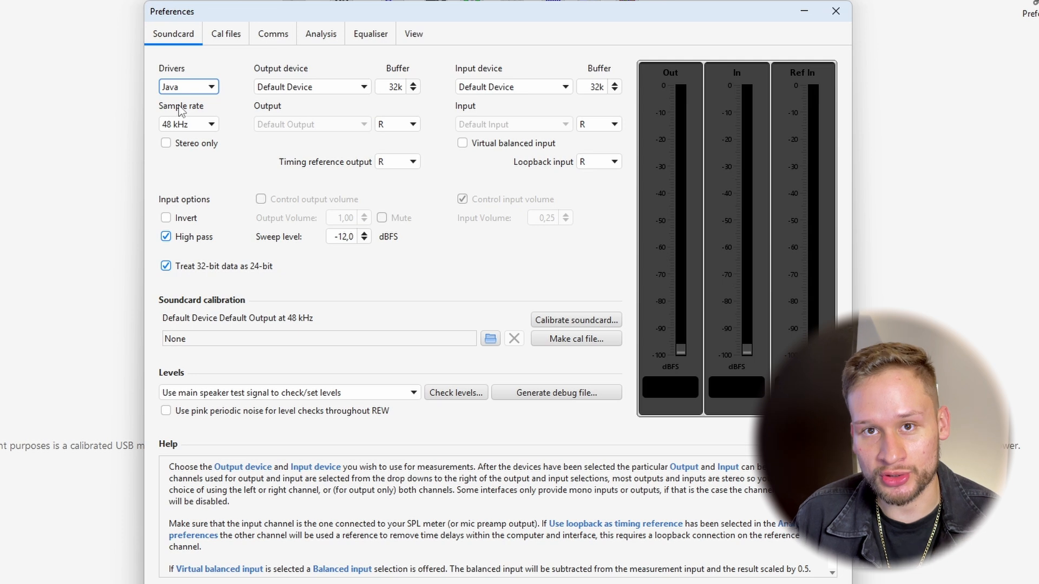
key(Tab)
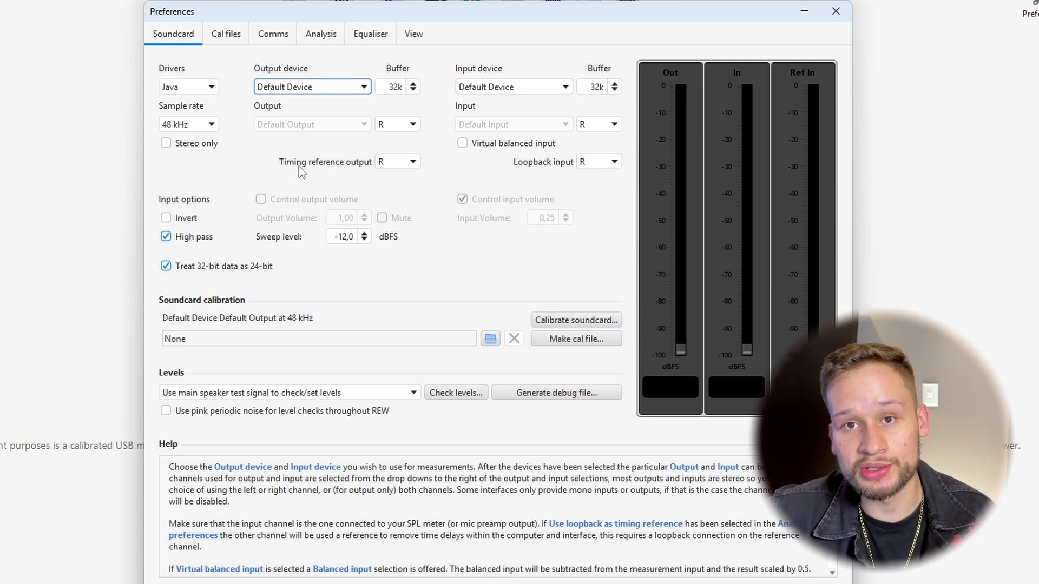
click(338, 89)
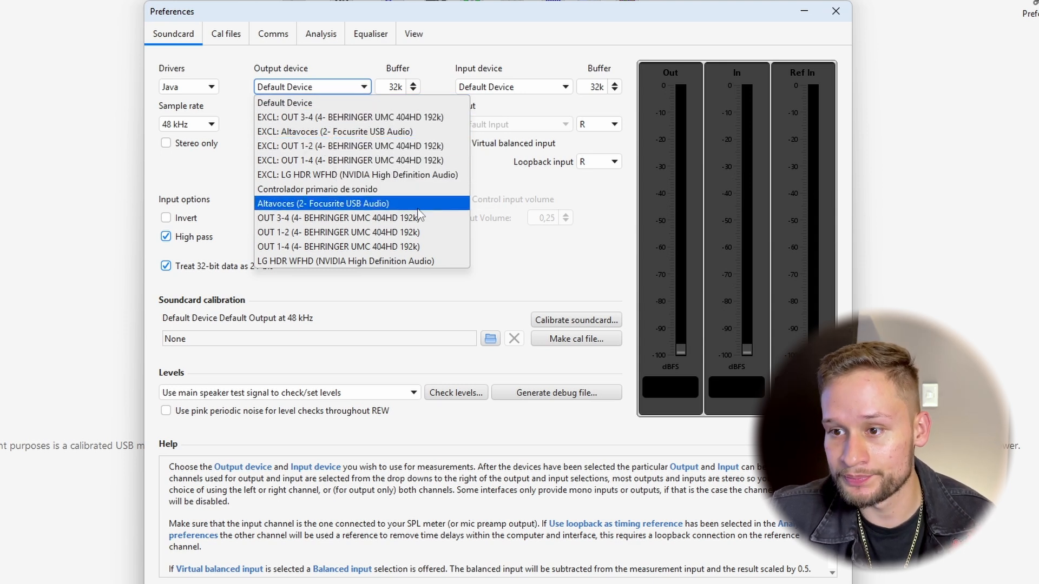
Set the drivers to ASIO and choose Focusrite USB ASIO as the device
click(188, 86)
click(193, 114)
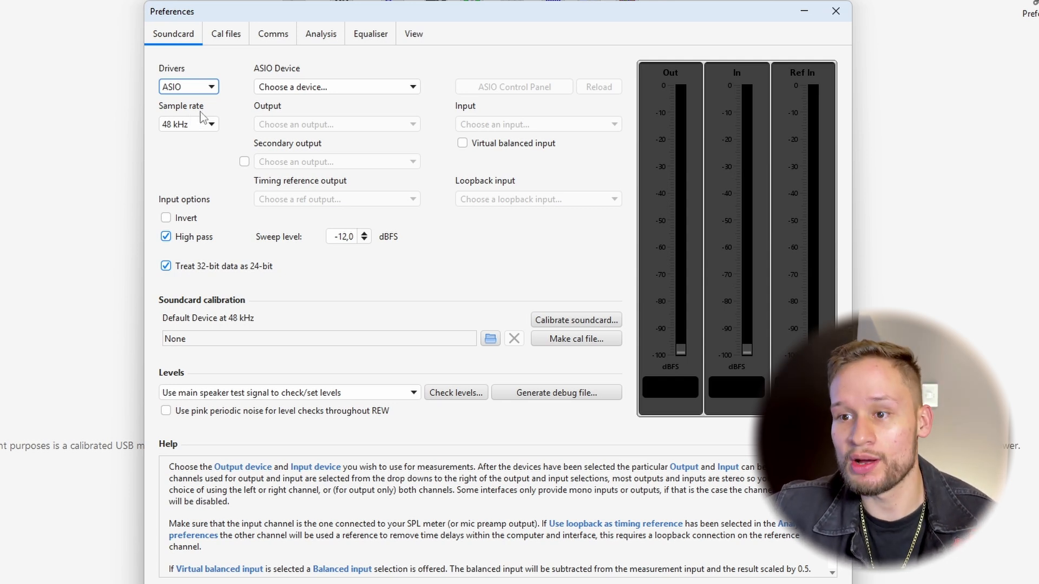
click(291, 91)
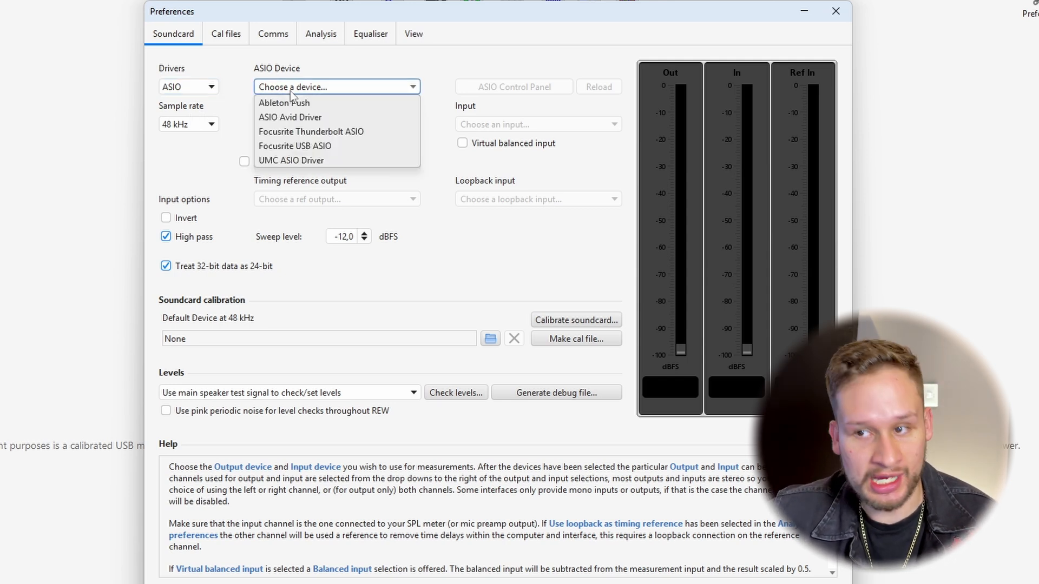
click(340, 147)
click(358, 87)
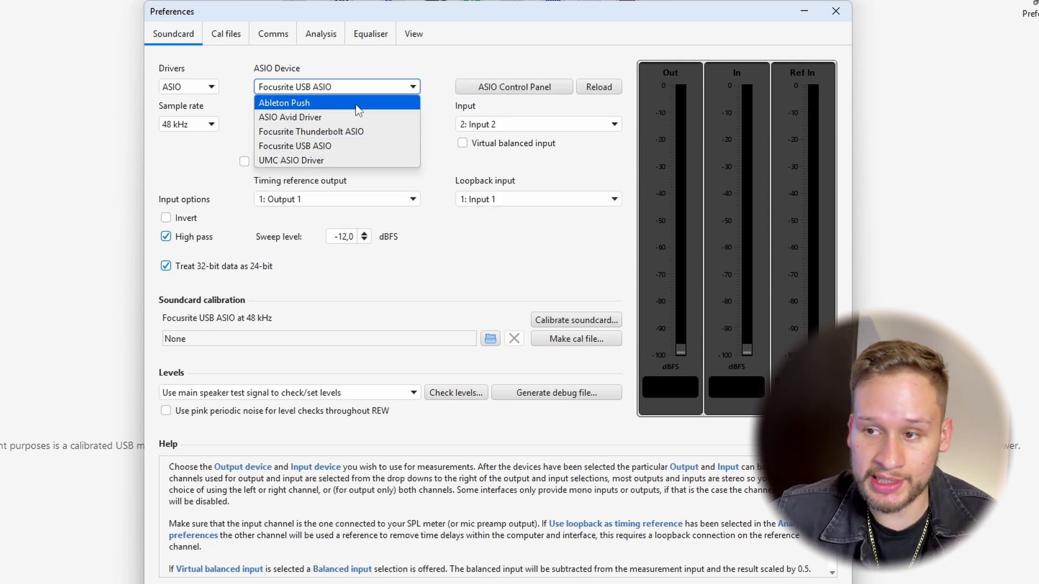
click(357, 147)
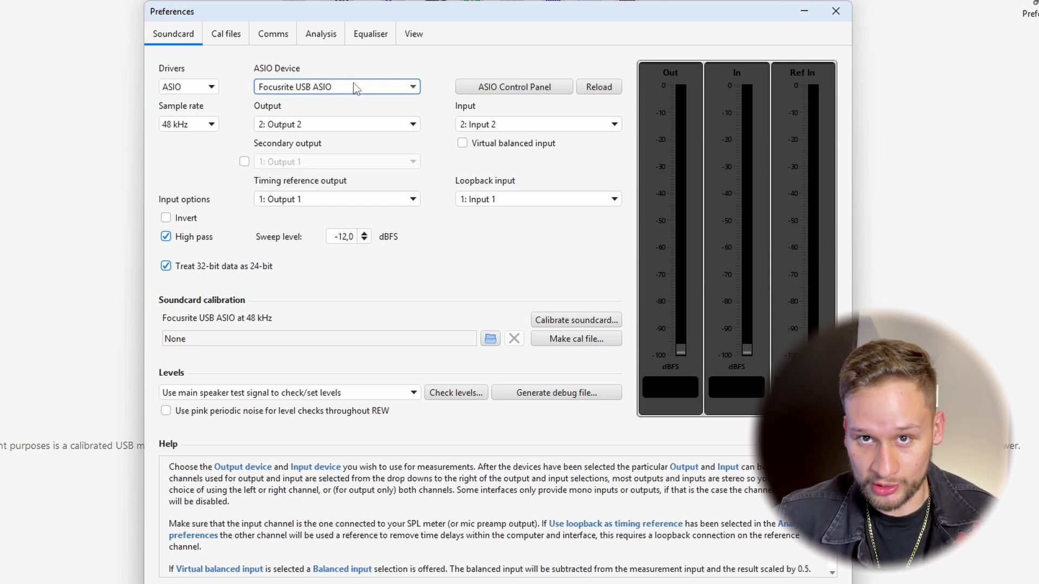
click(356, 88)
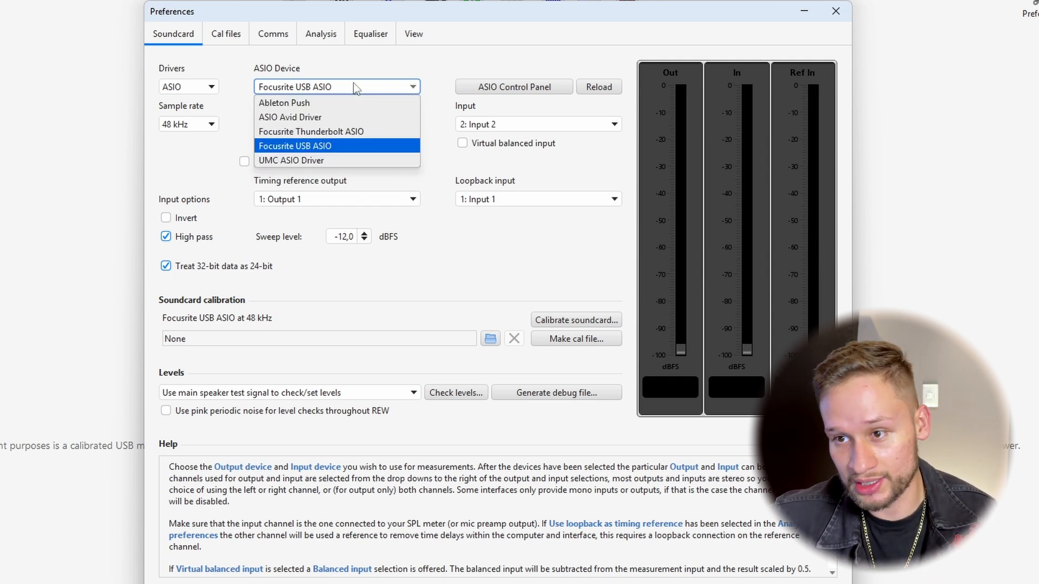
click(349, 147)
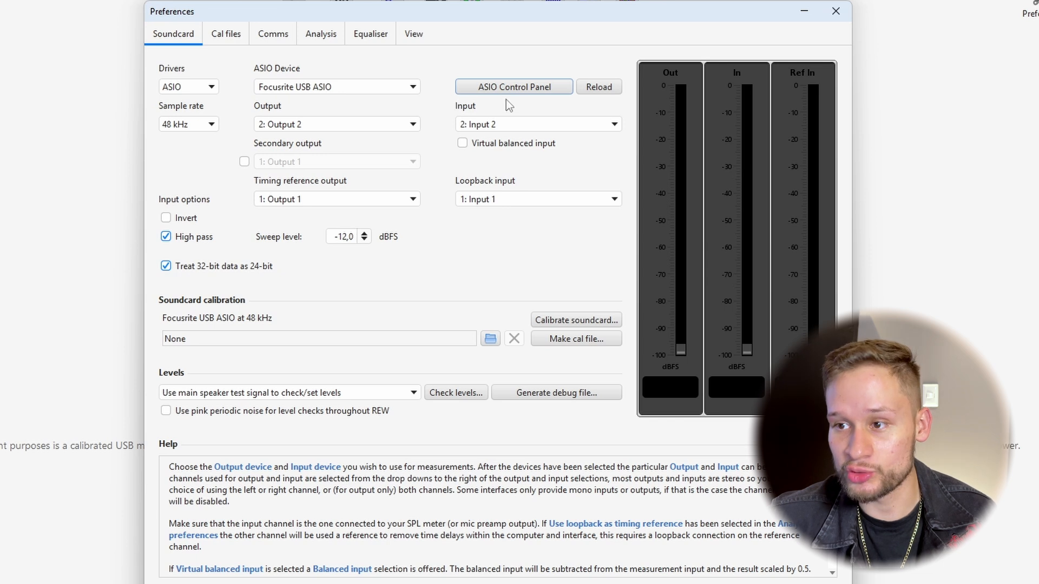
Try a buffer size of 64 in the interface's ASIO device settings and set it back to 32
click(540, 92)
drag(340, 152, 393, 130)
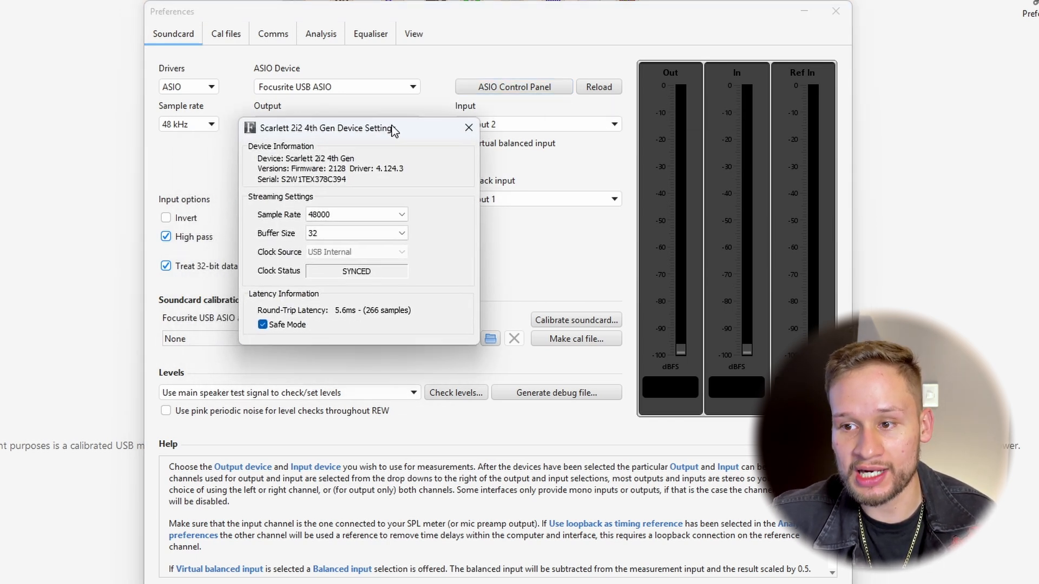
click(394, 238)
click(341, 280)
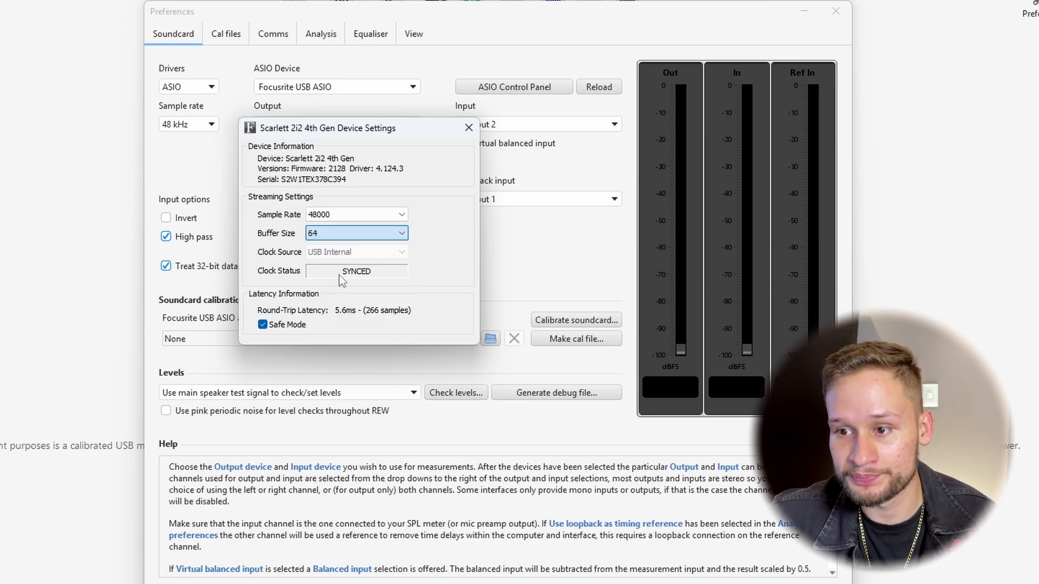
click(342, 234)
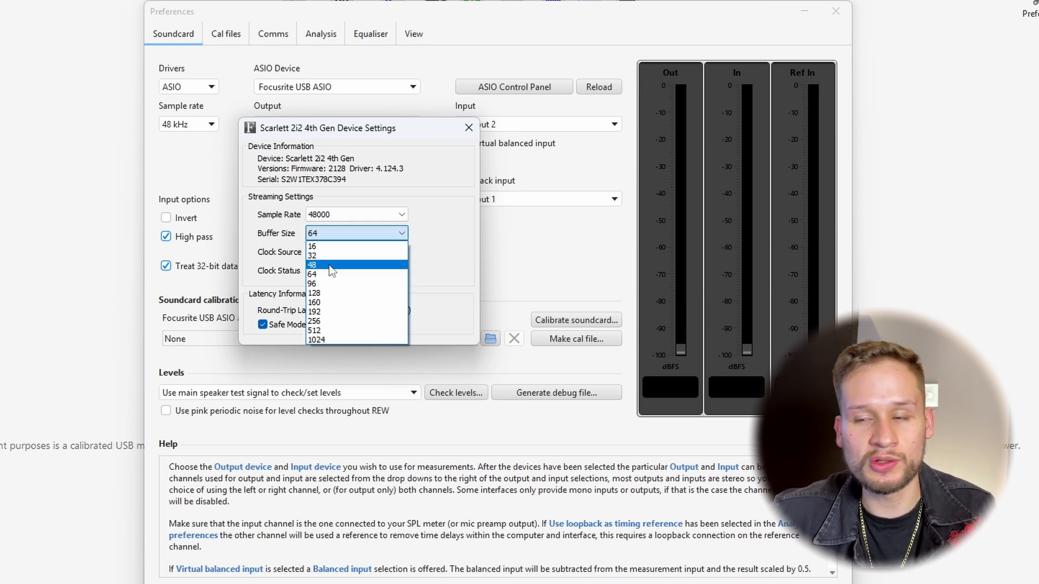
click(343, 256)
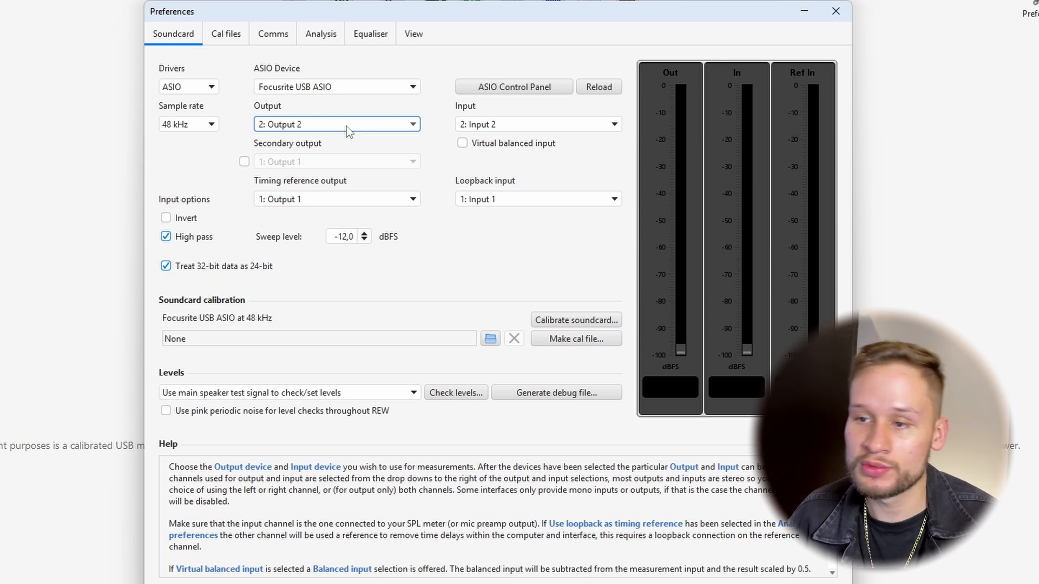
Set the main output to Output 1 and enable the secondary output on Output 2
click(346, 125)
click(314, 142)
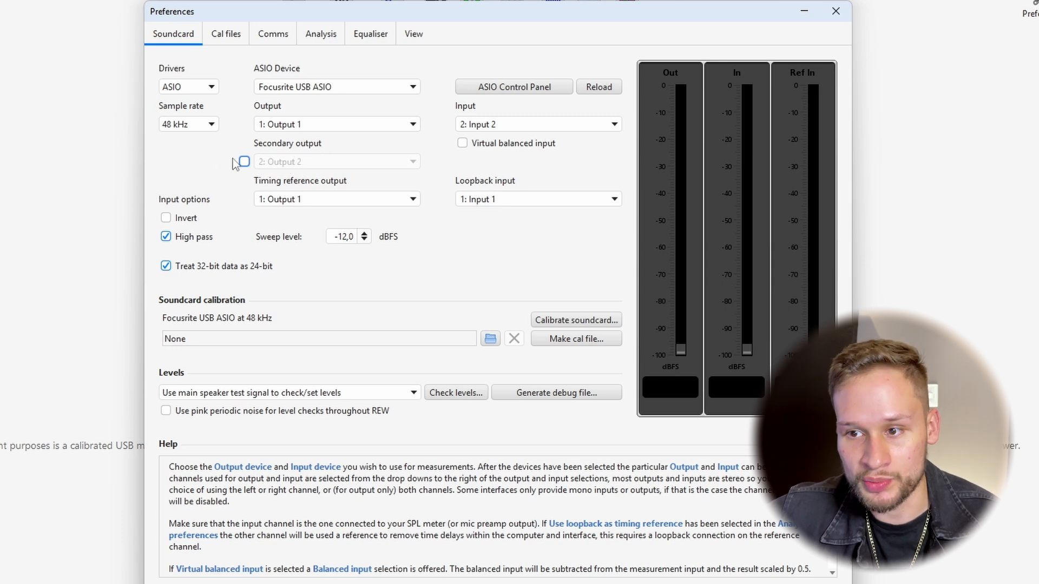
click(244, 161)
click(330, 162)
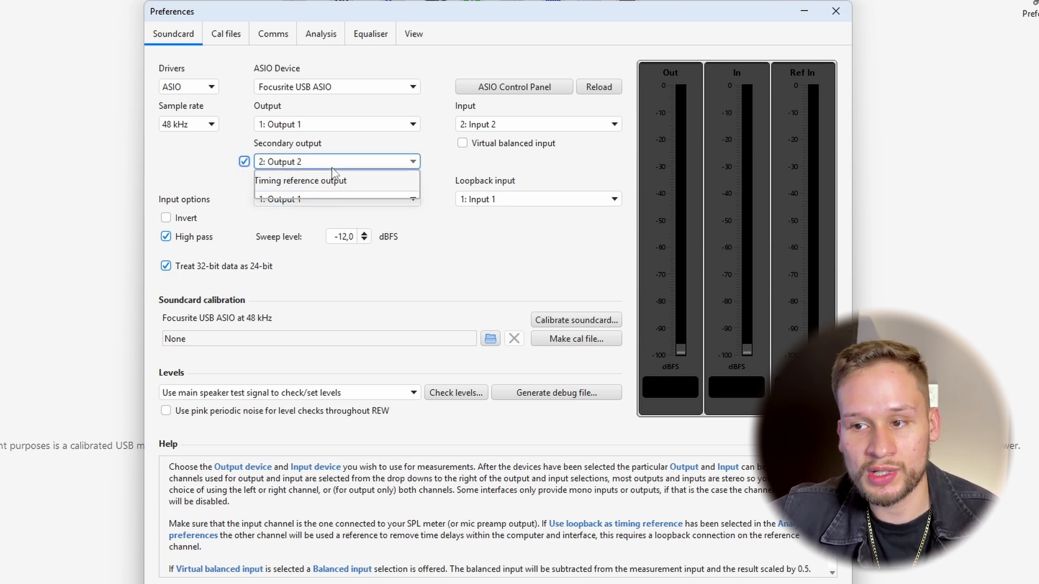
click(303, 195)
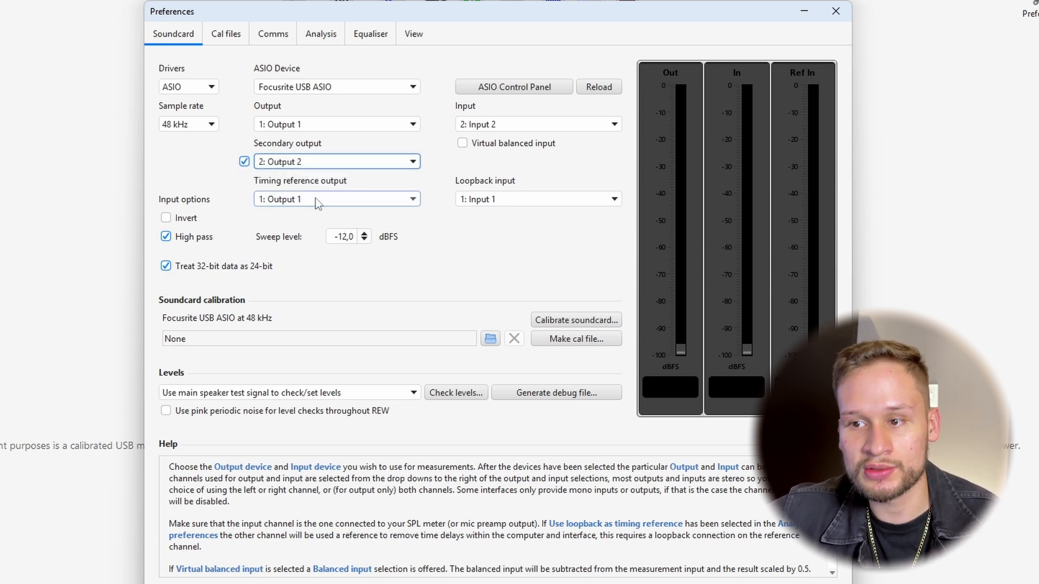
Set the timing reference output to Output 2 and disable the secondary output
click(385, 202)
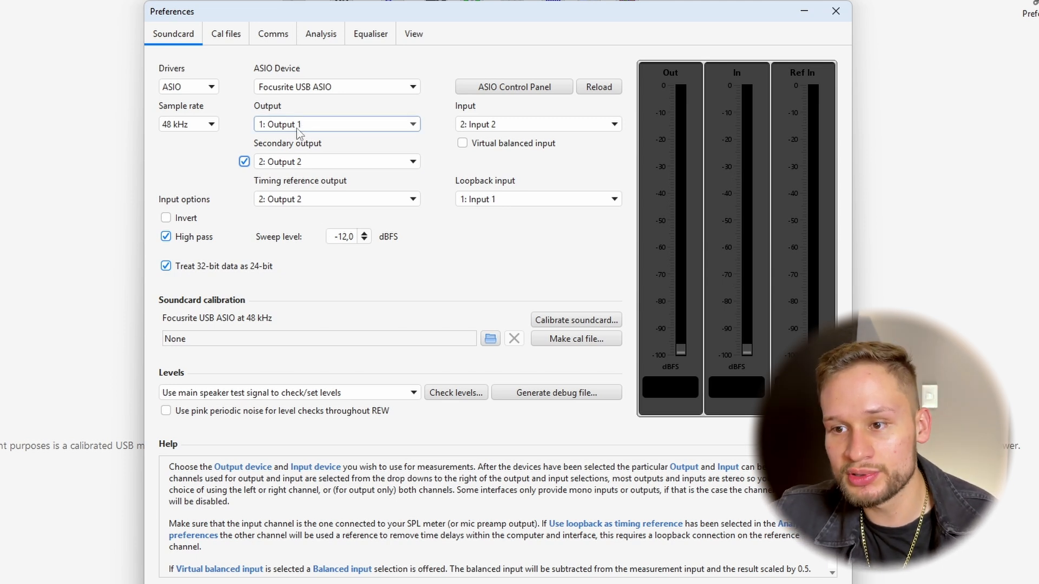
click(244, 162)
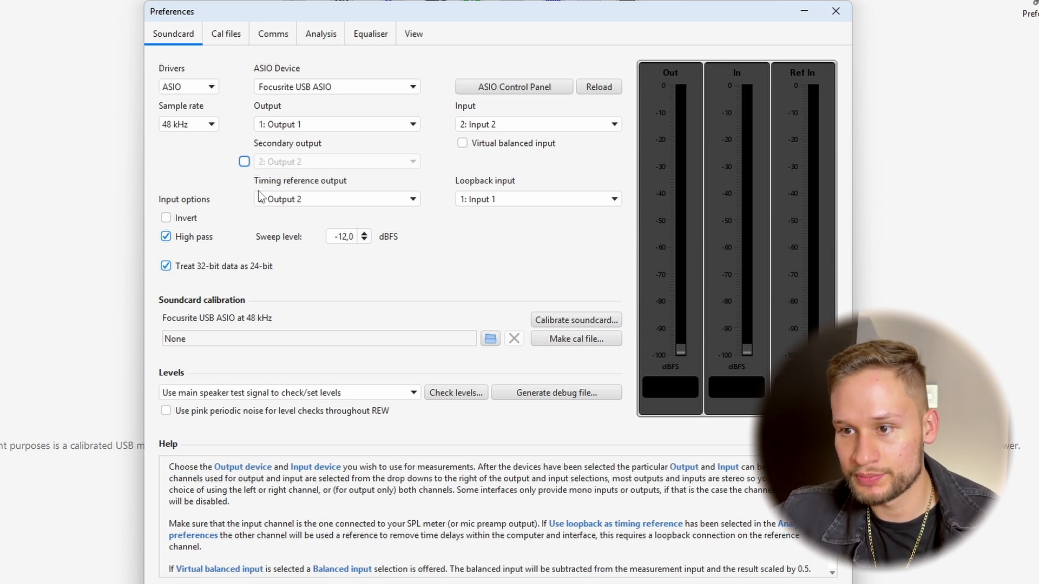
click(363, 200)
click(305, 227)
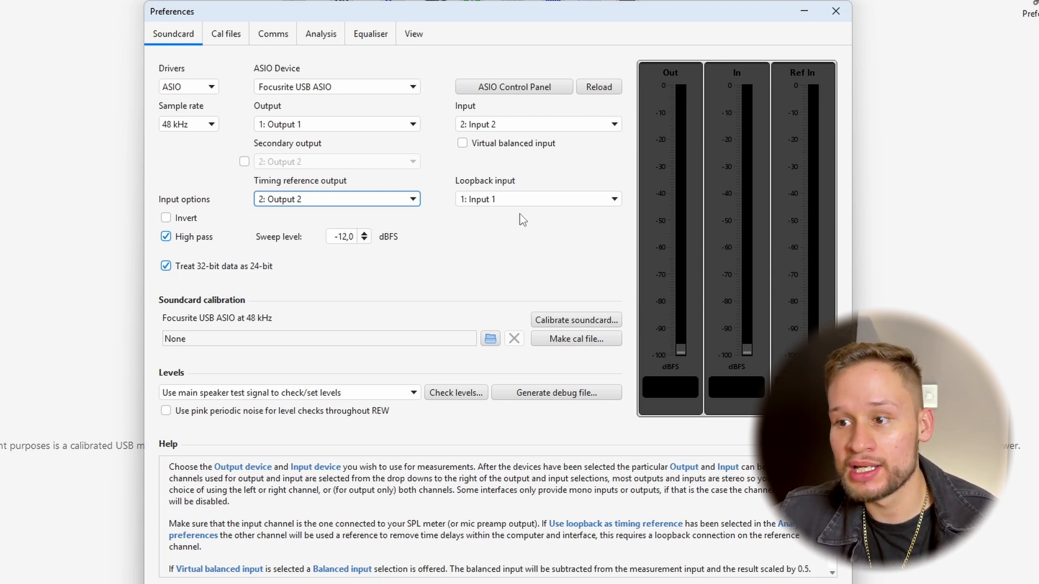
Select Input 1 as the loopback input
click(551, 202)
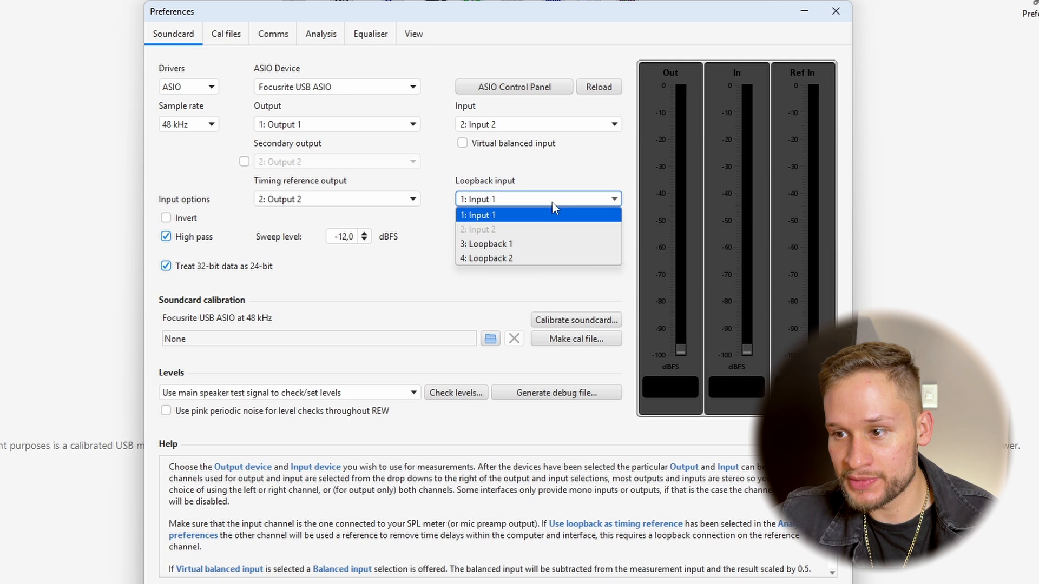
click(535, 217)
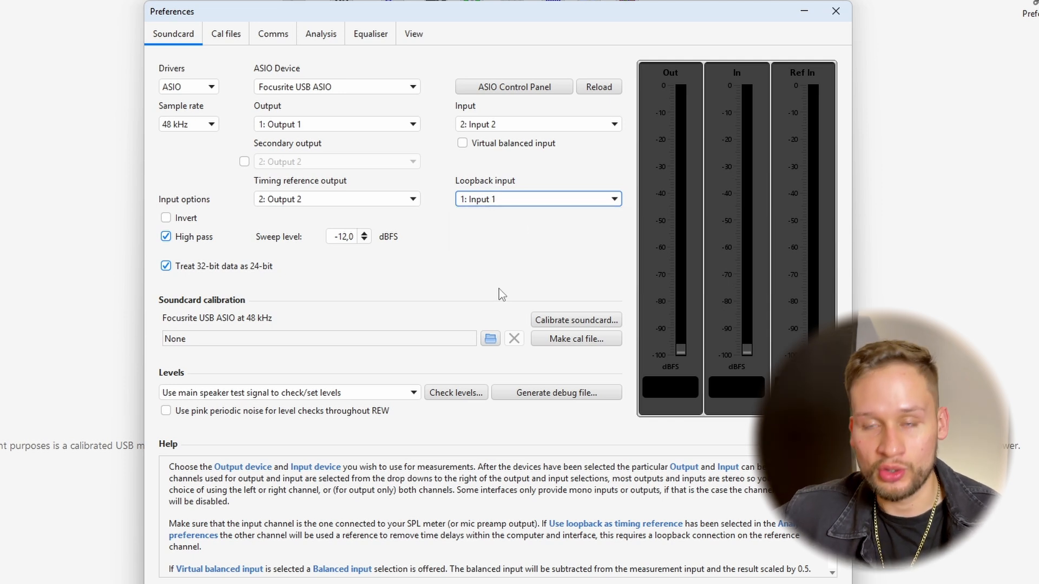
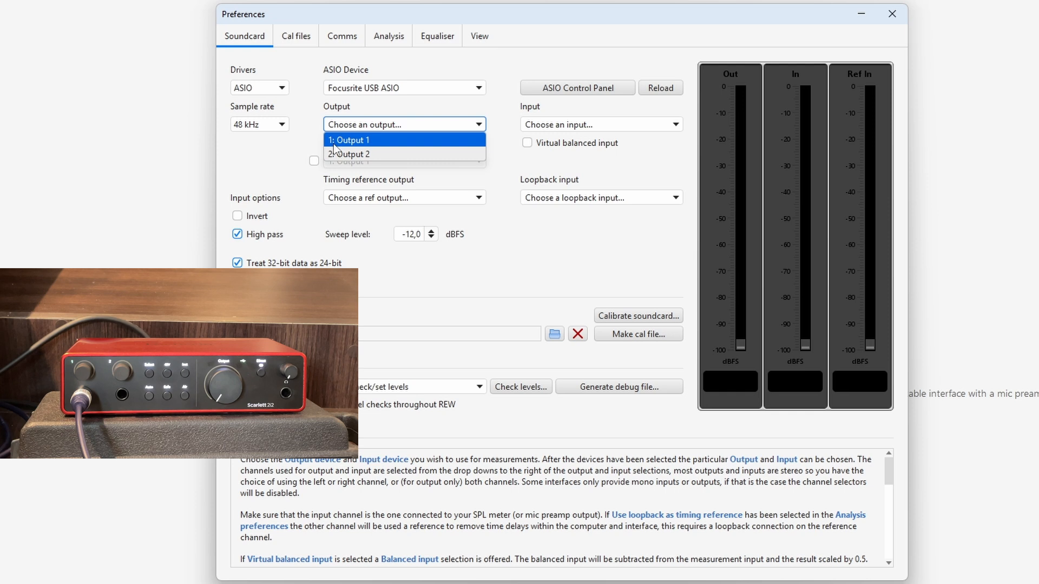
Assign Output 1 as the output and Input 1 as the input, and run a level check
click(335, 141)
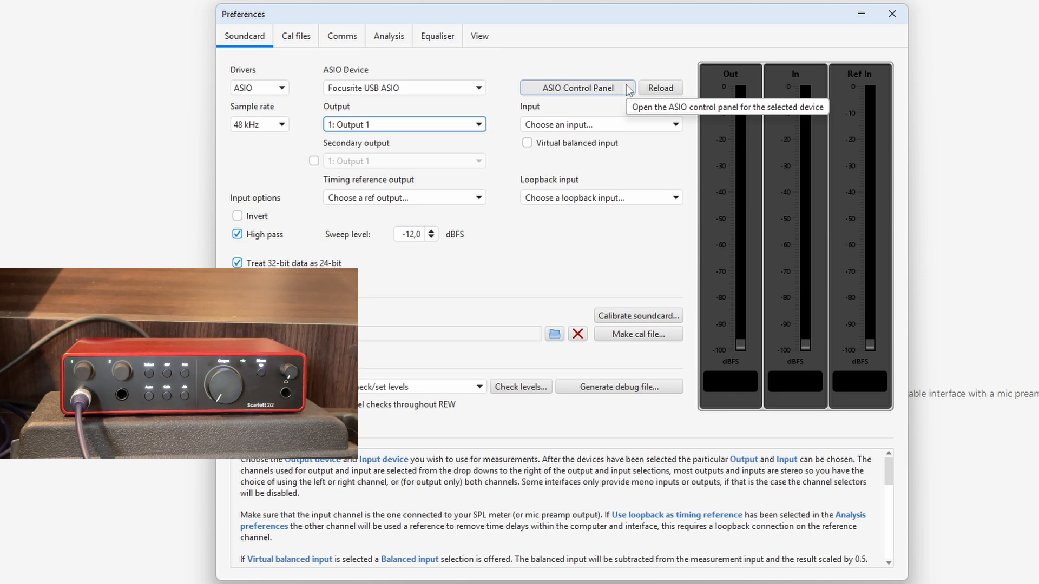
click(638, 125)
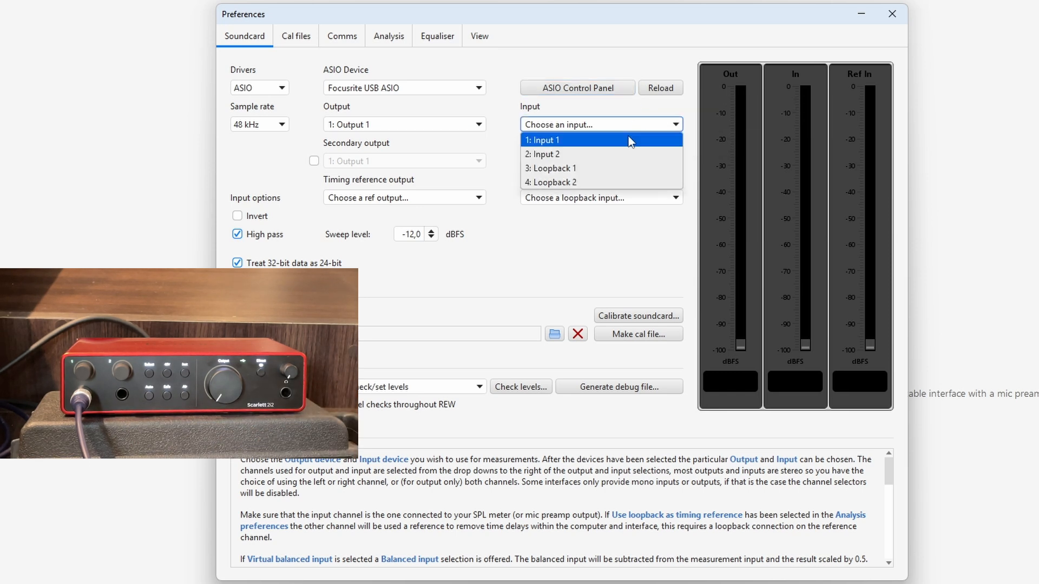
click(631, 141)
click(521, 387)
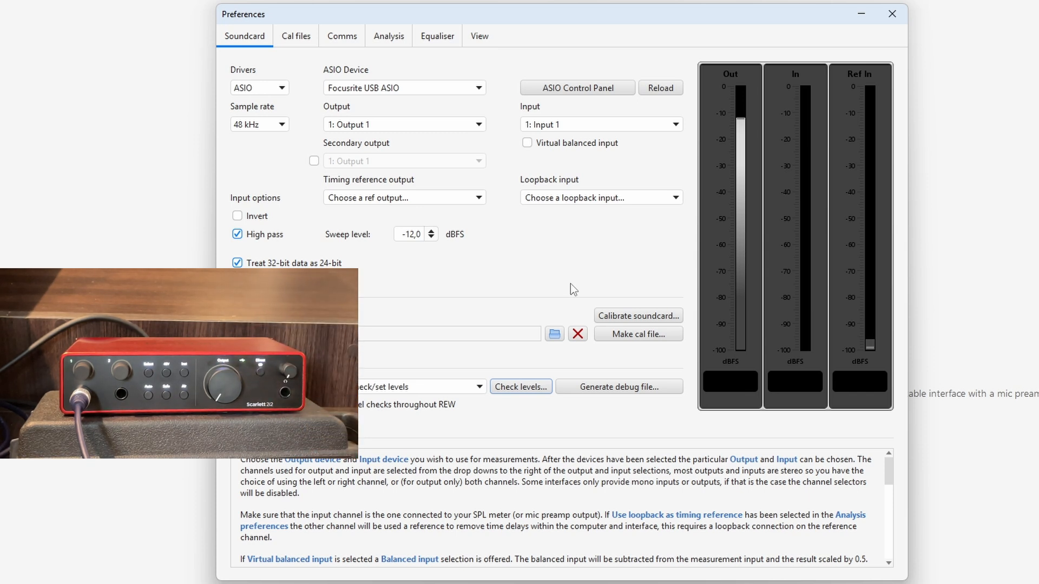
Start the soundcard calibration, keep the current sweep level and play the 1 kHz level-setting tone
click(626, 320)
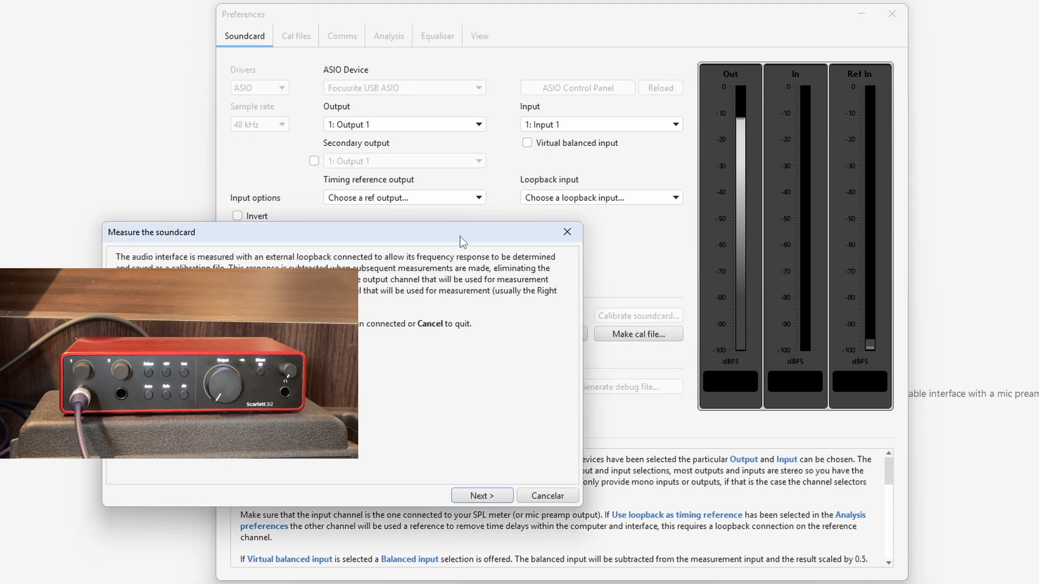
drag(460, 236, 332, 130)
click(368, 387)
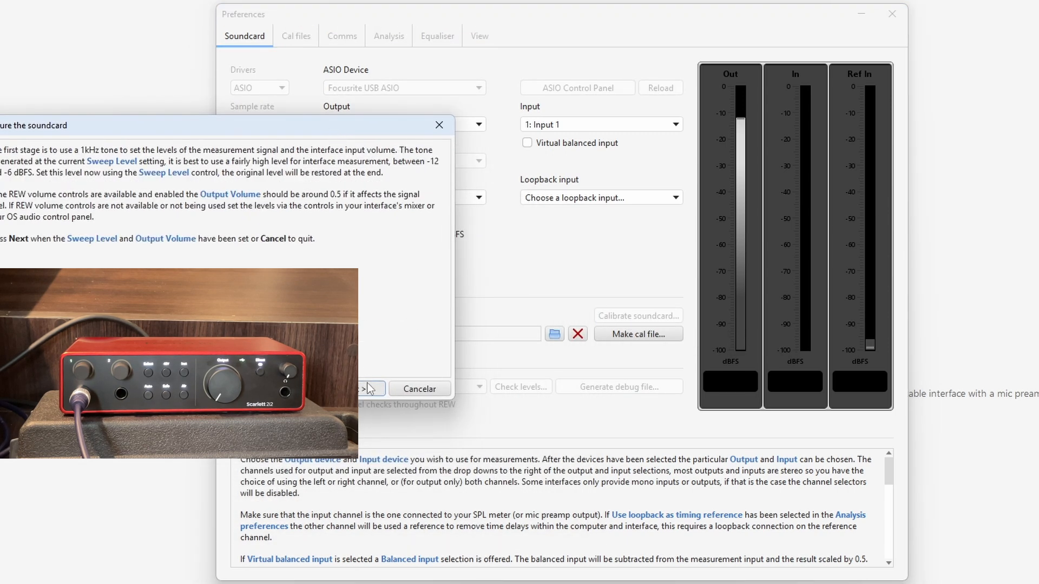
click(368, 389)
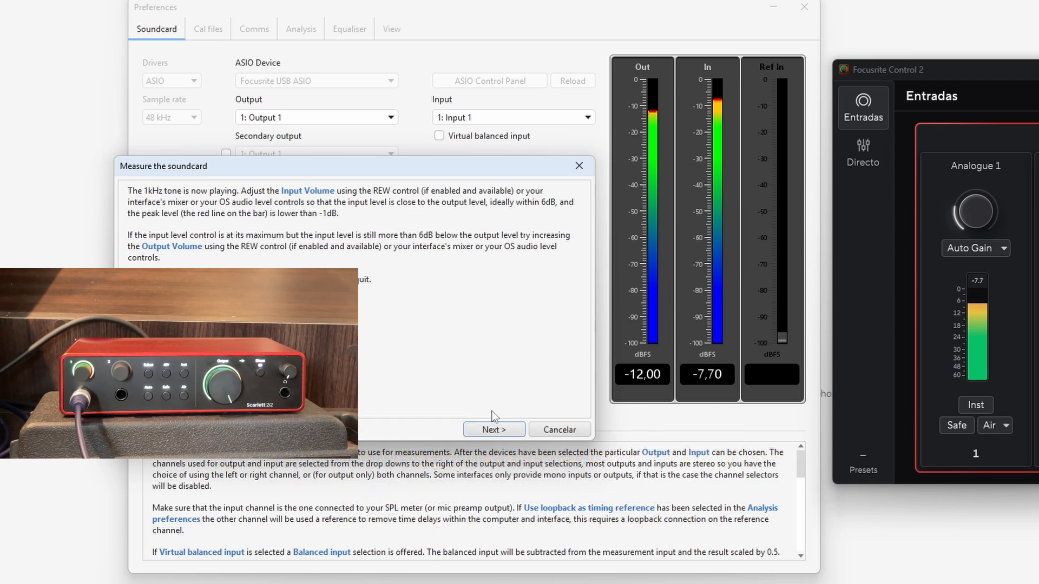
Accept the adjusted input level and run the soundcard calibration measurement
click(495, 428)
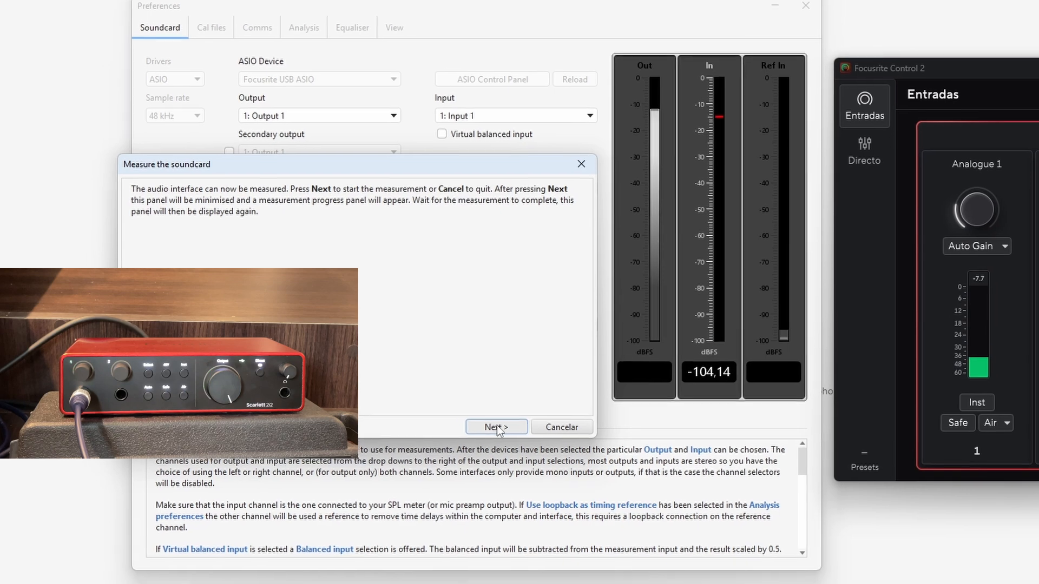
click(514, 409)
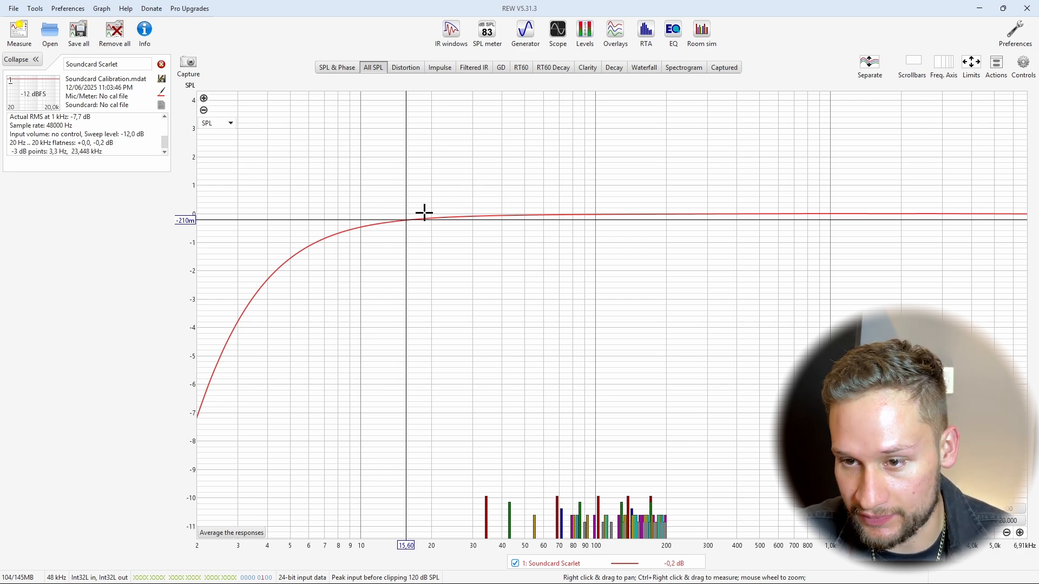
Examine the low-frequency roll-off of the Soundcard Scarlet response around 5 to 100 Hz
scroll(387, 220, up, 5)
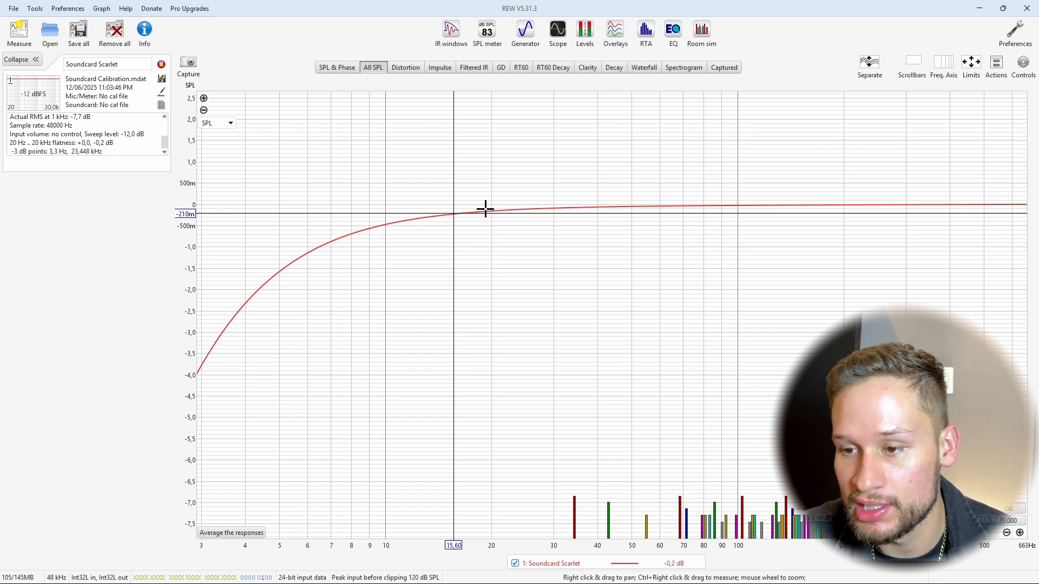
scroll(393, 212, up, 4)
drag(518, 212, 380, 213)
scroll(355, 193, down, 5)
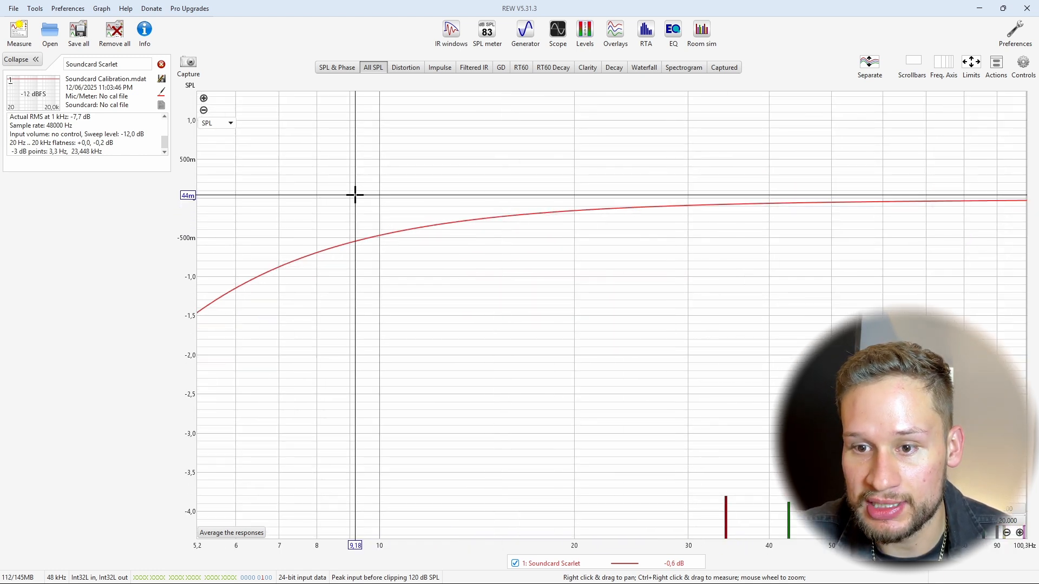
Examine the Soundcard Scarlet response across the full band, from the low-frequency roll-off up to the 20 kHz region
scroll(487, 189, down, 3)
scroll(487, 189, down, 4)
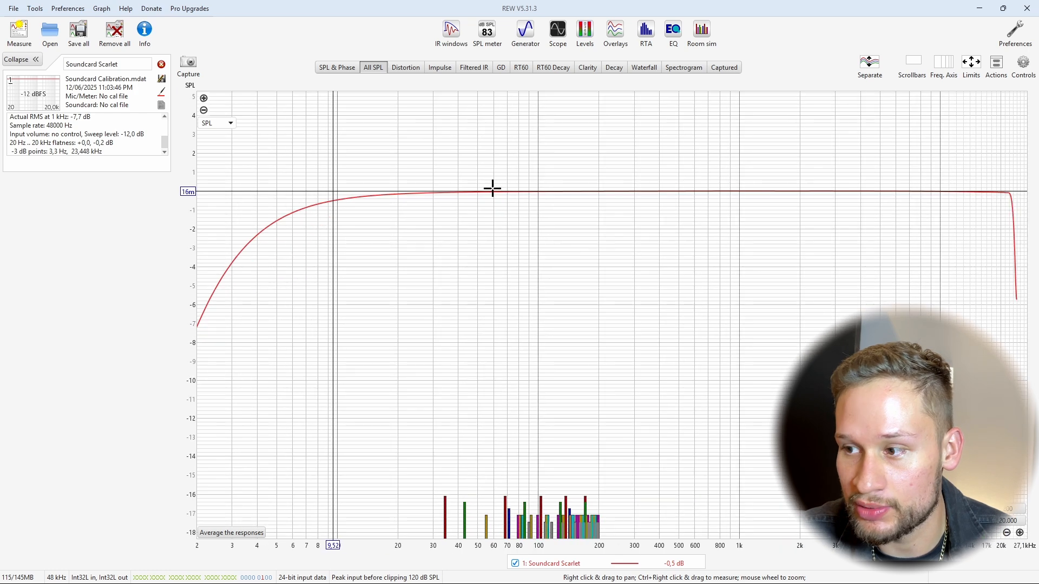
scroll(368, 188, up, 3)
drag(348, 226, 540, 240)
scroll(439, 204, down, 4)
scroll(313, 198, up, 4)
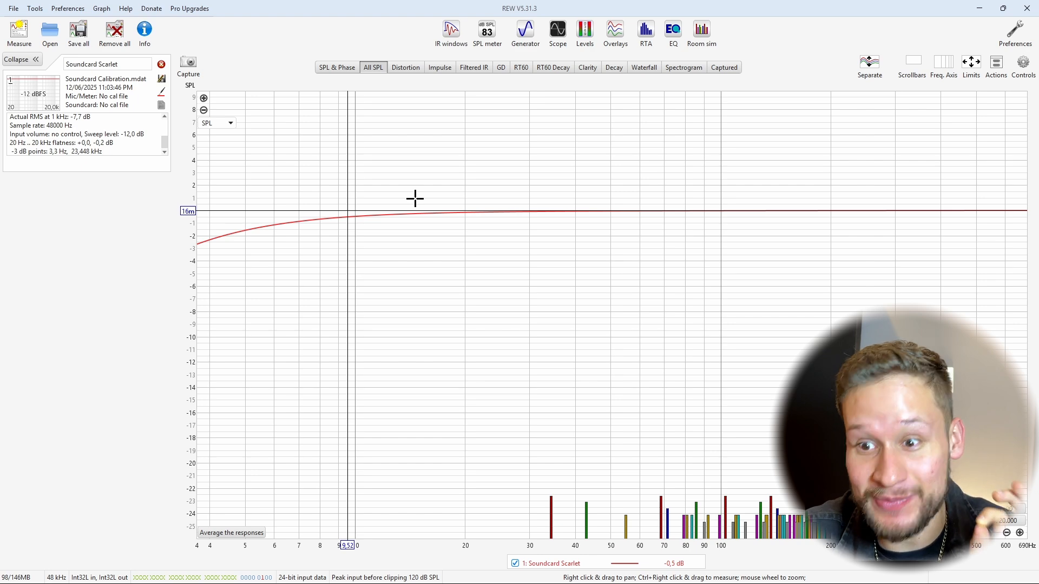
Measure how far the Soundcard Scarlet curve drops below the 0 dB line at about 10 Hz
scroll(341, 209, up, 3)
mouse_move(339, 215)
mouse_down()
mouse_move(536, 193)
mouse_move(525, 185)
mouse_up()
scroll(524, 185, up, 1)
scroll(595, 190, up, 1)
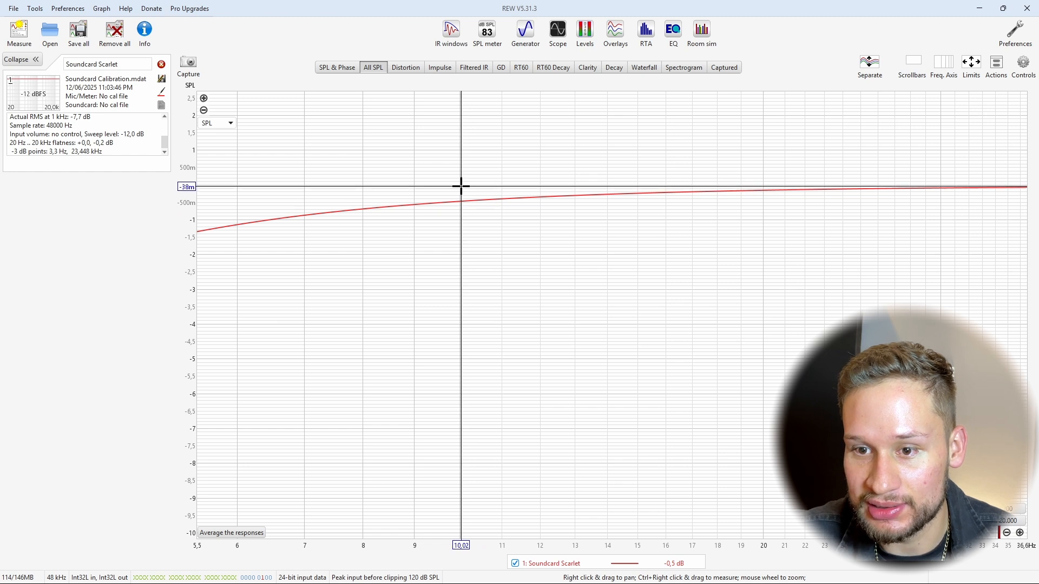
scroll(461, 187, up, 1)
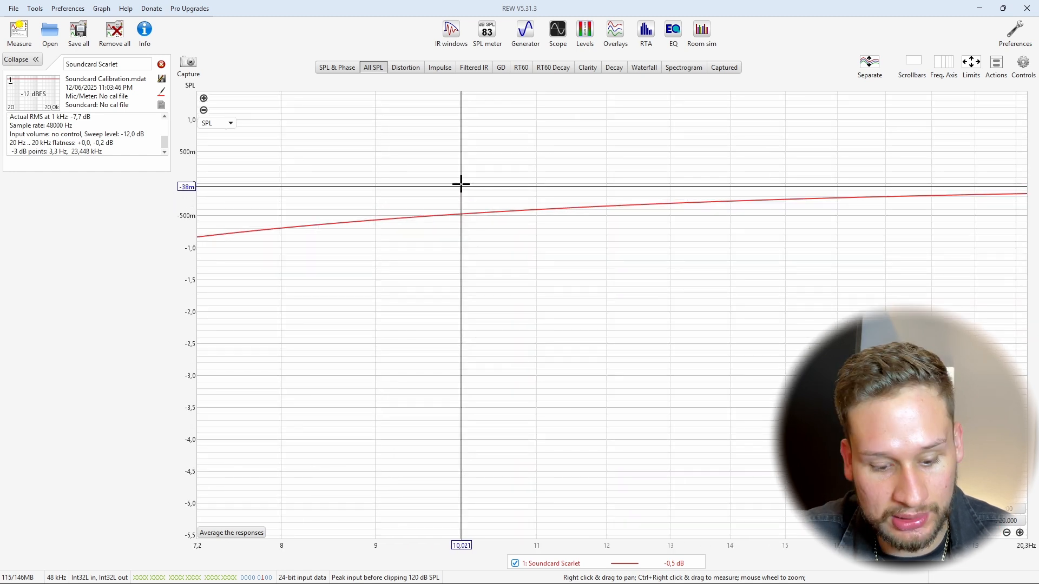
drag(461, 184, 469, 214)
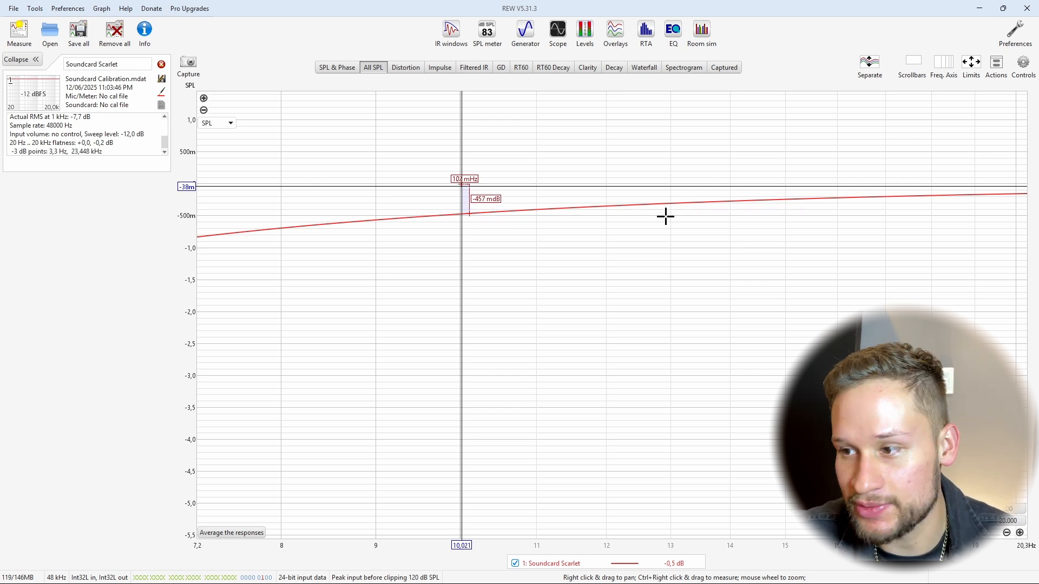
scroll(595, 203, down, 3)
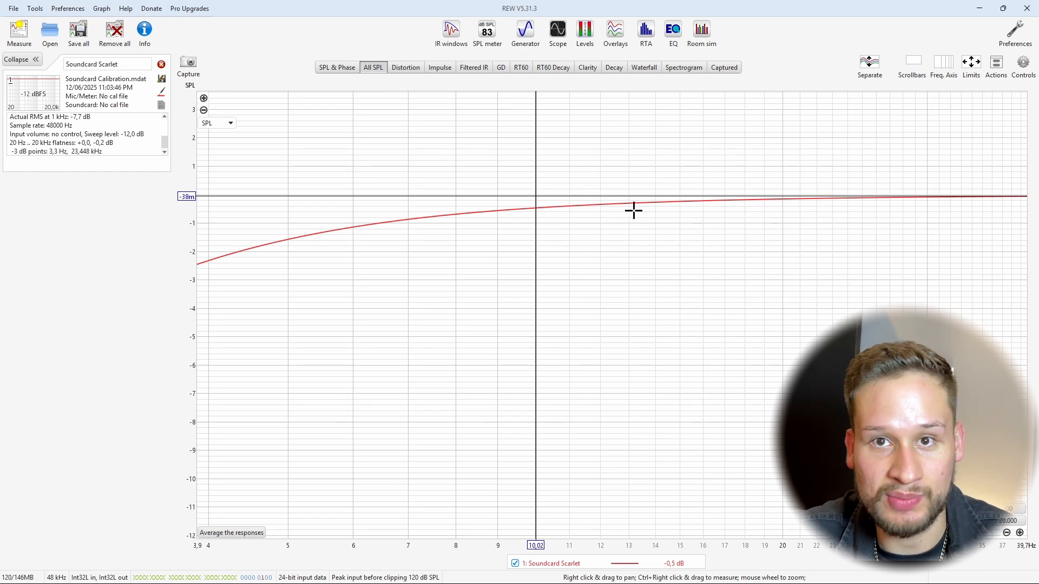
scroll(742, 235, down, 3)
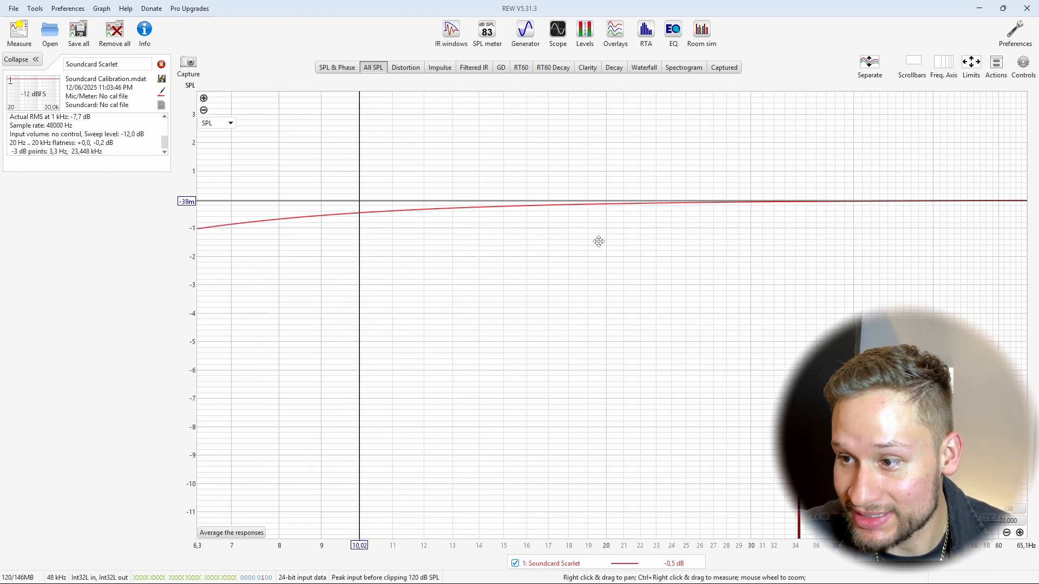
scroll(690, 222, down, 5)
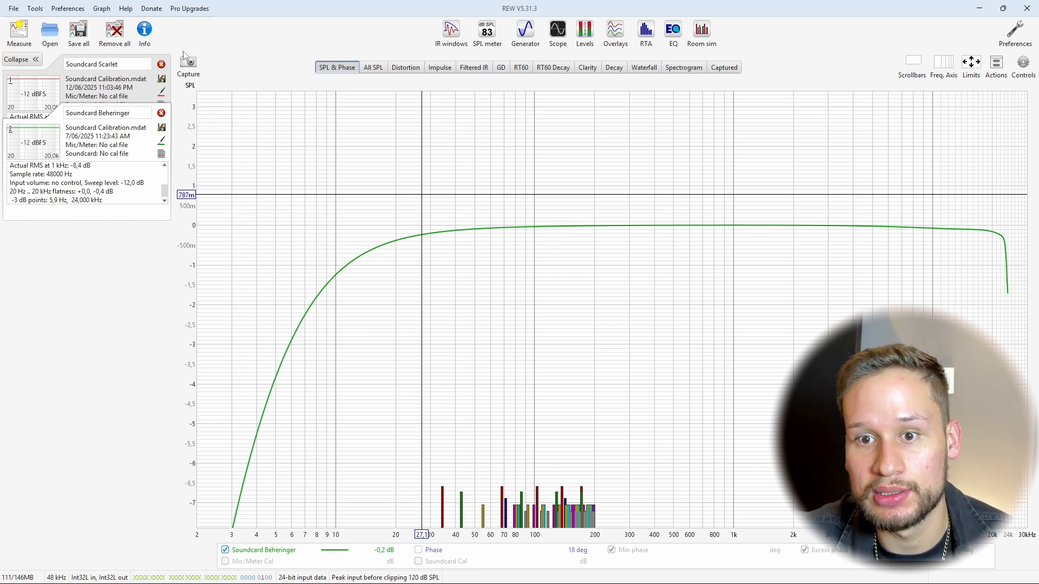
Overlay the Soundcard Scarlet and Soundcard Behringer responses and compare their low-frequency roll-off around 3 to 30 Hz
click(77, 102)
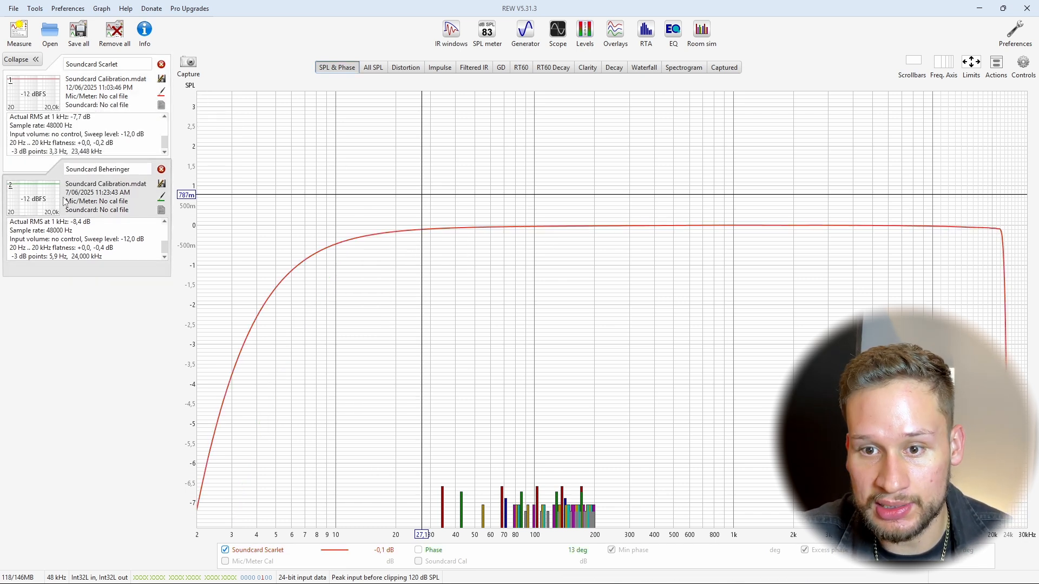
click(86, 198)
click(373, 67)
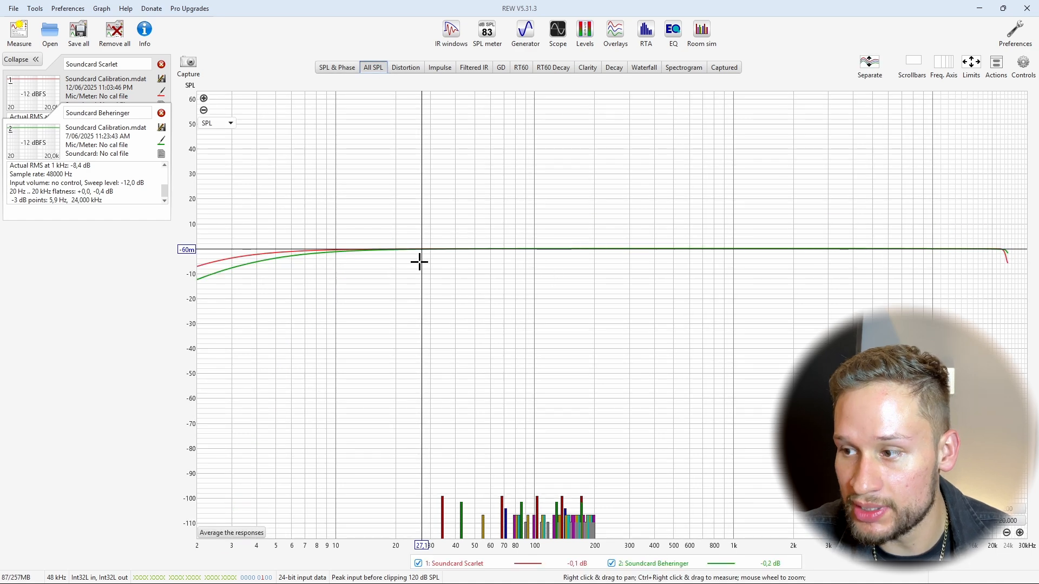
scroll(269, 242, up, 4)
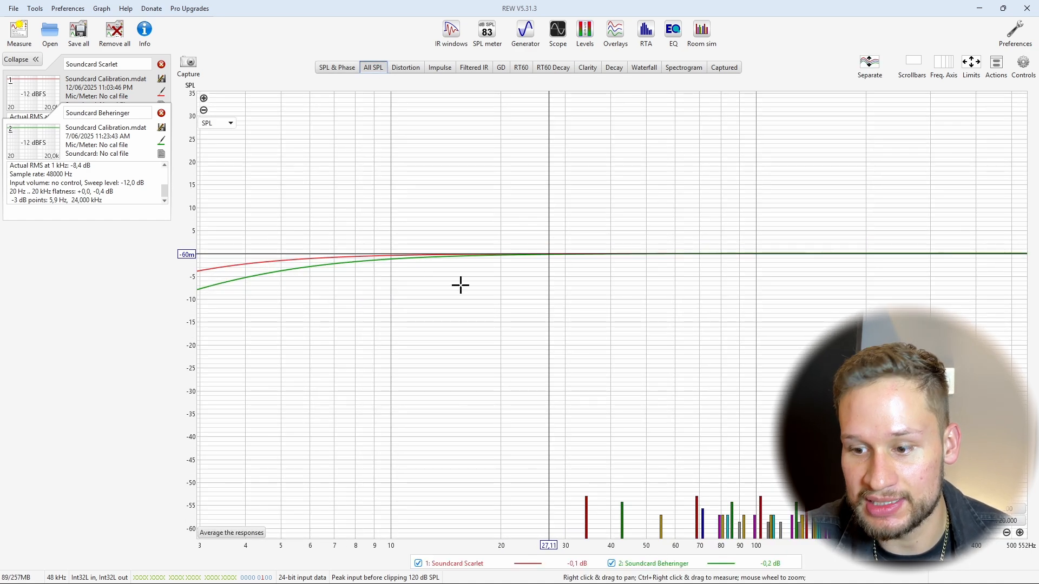
drag(494, 251, 353, 258)
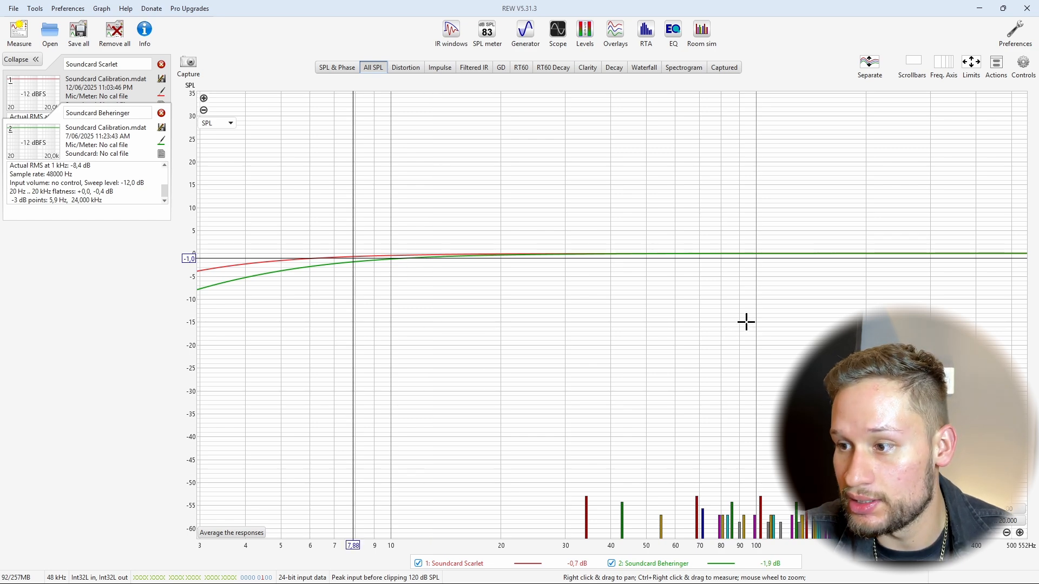
Compare the high-frequency roll-off of the Scarlet and Behringer responses above 20 kHz
scroll(747, 320, down, 5)
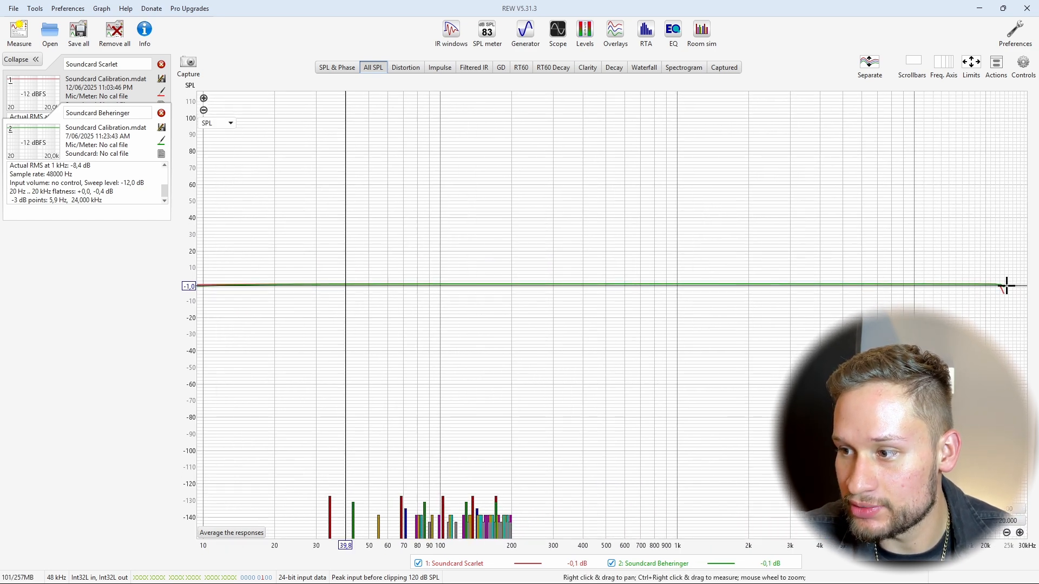
scroll(1007, 283, up, 6)
scroll(825, 236, up, 2)
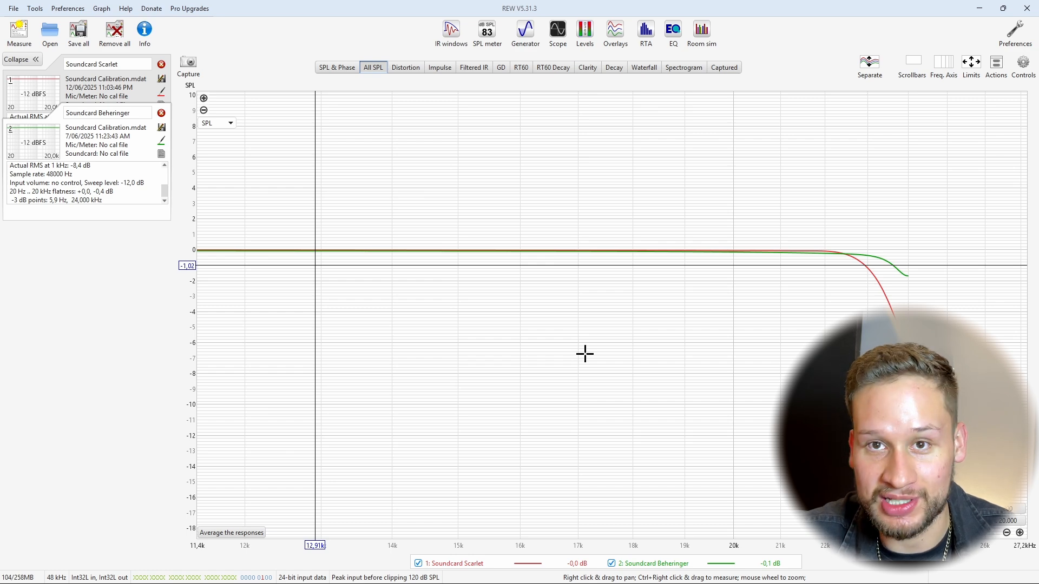
scroll(513, 327, down, 5)
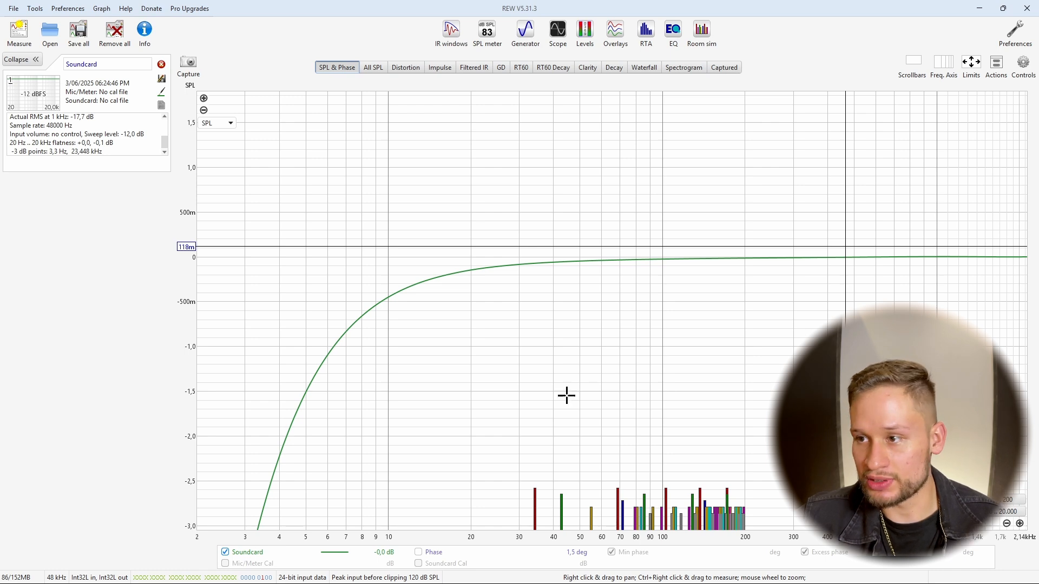
Make a soundcard calibration file with the note "Ejemplo" and choose Focusrite 2i2.cal in the REW folder as its file name
click(1015, 32)
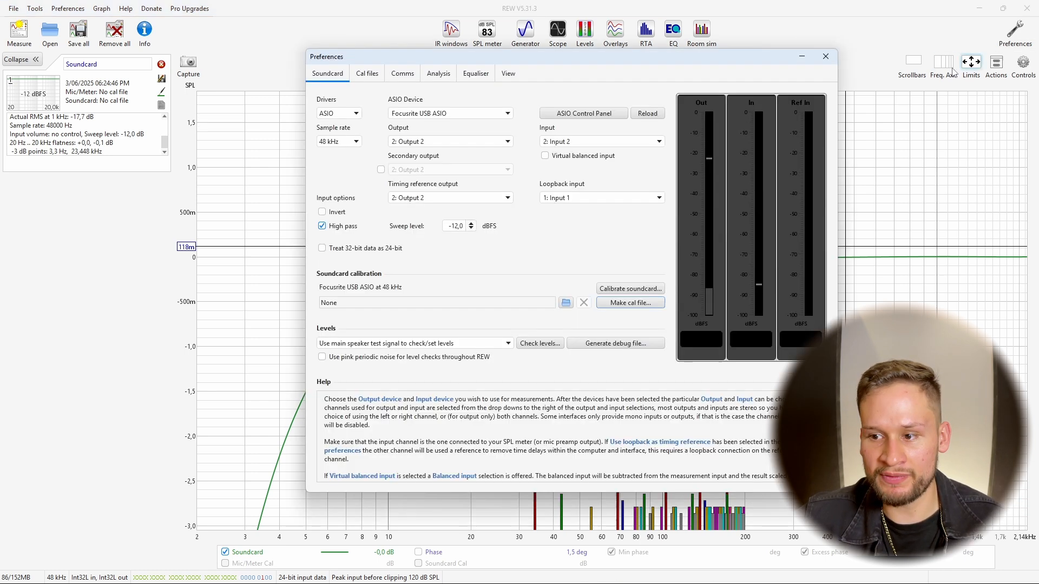
click(641, 305)
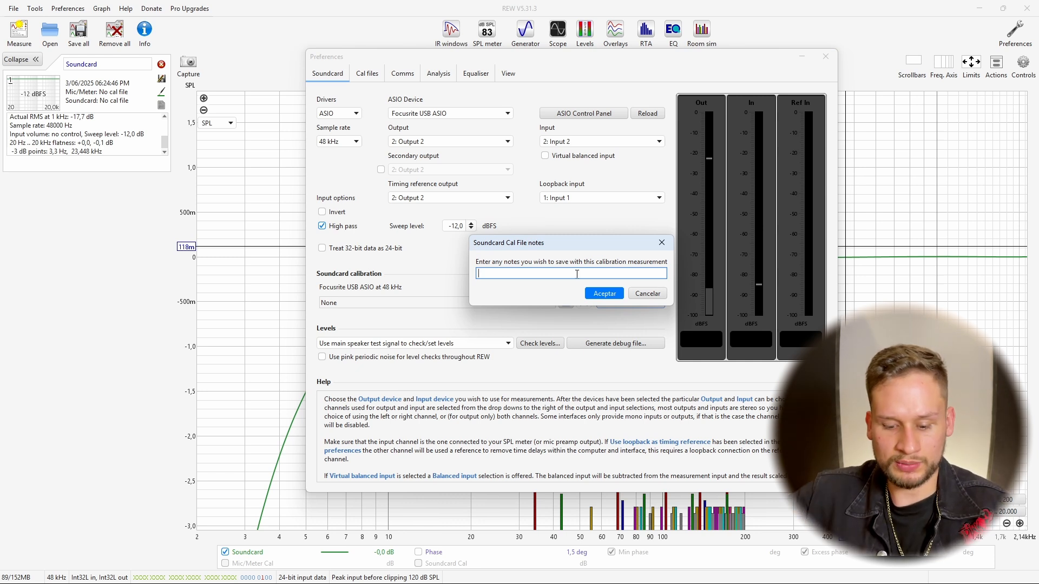
text(Ejemplo)
key(Return)
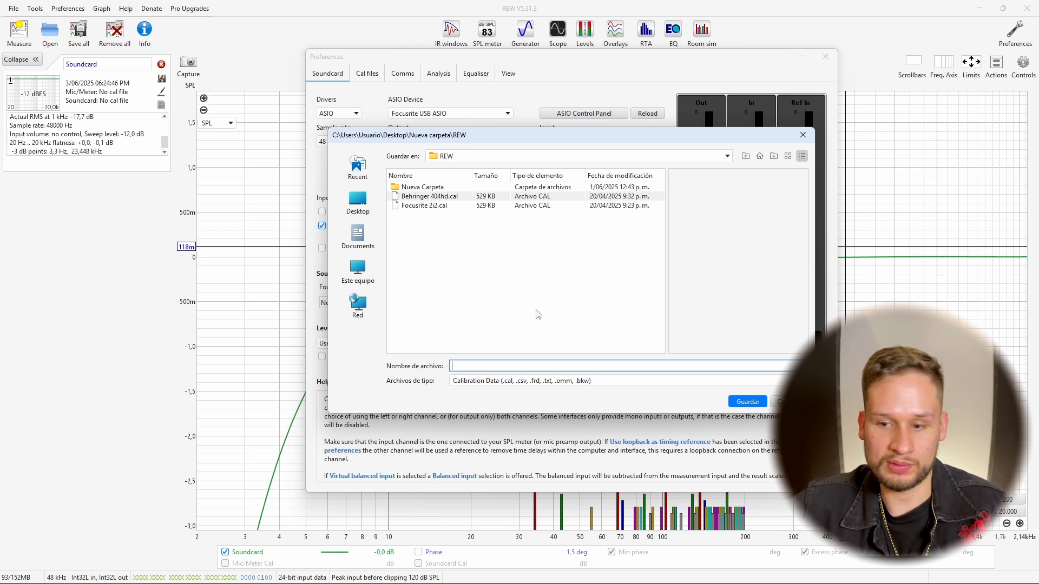
click(425, 208)
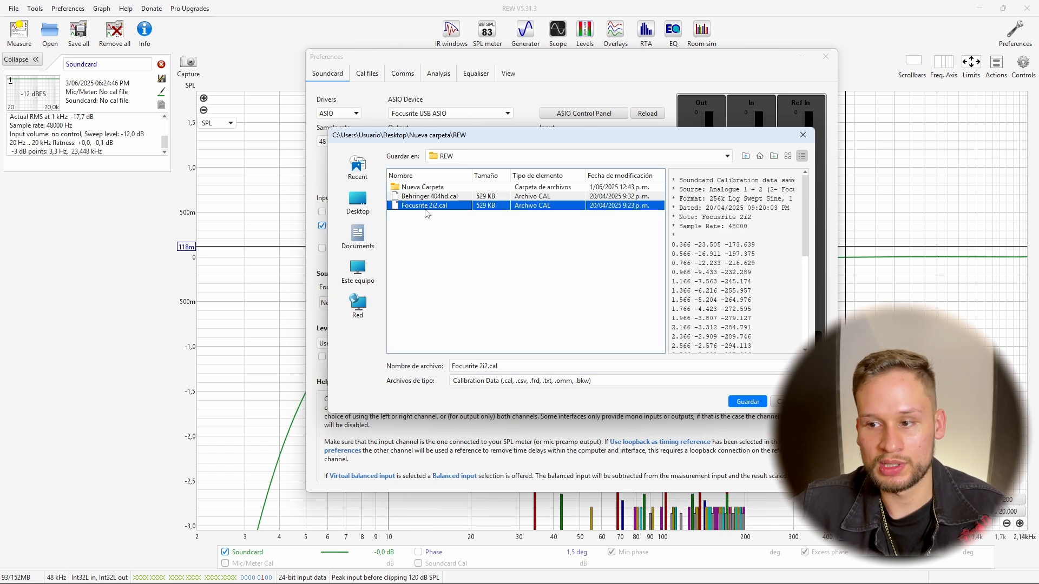
scroll(738, 337, down, 1)
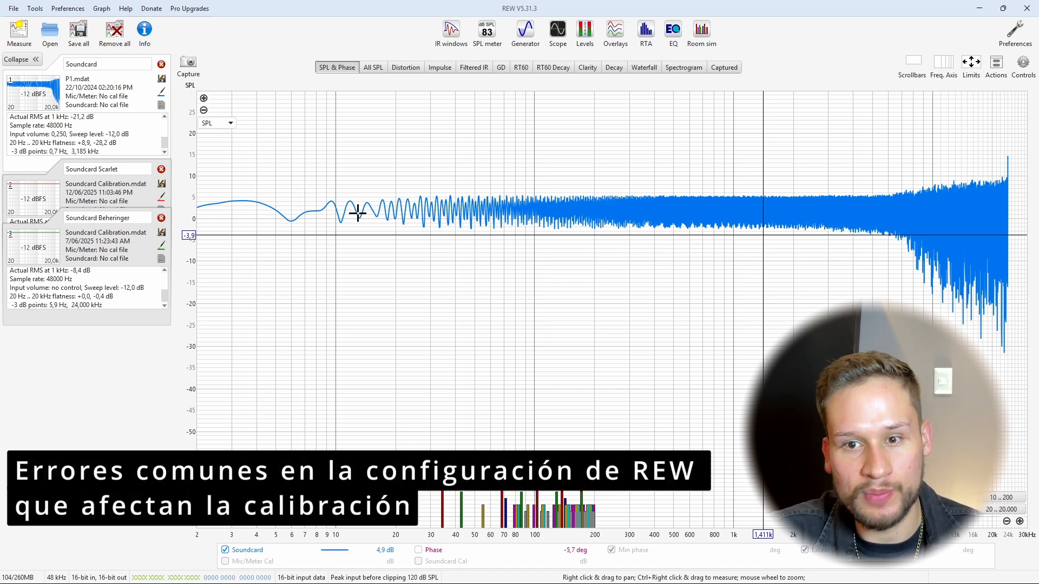
Examine the rippled response of the Soundcard measurement from P1.mdat at low and high frequencies
click(284, 206)
click(844, 214)
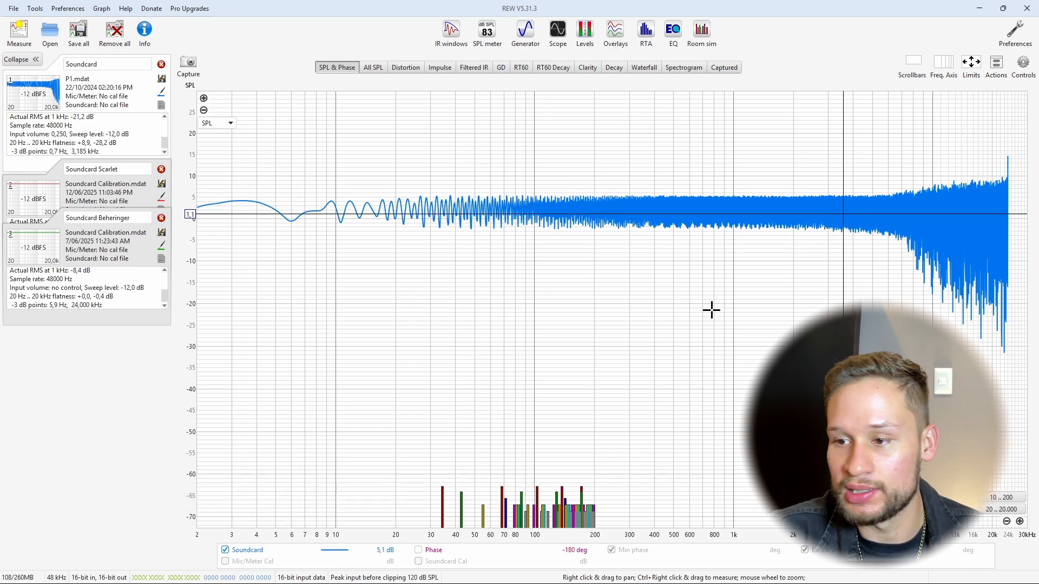
Try the ASIO driver in the soundcard preferences, switch the driver back to Java and close the preferences
click(1016, 29)
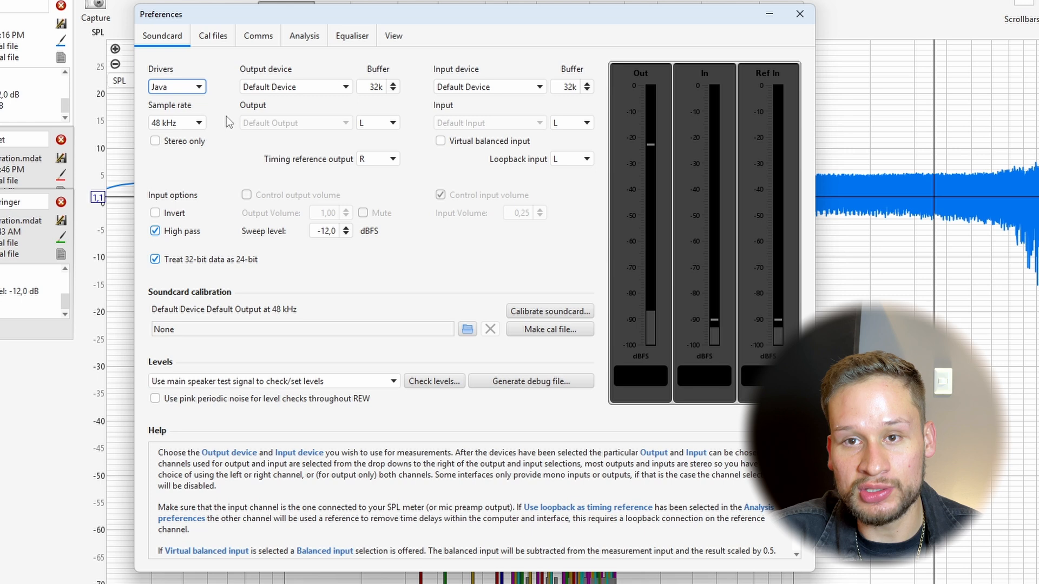
click(170, 89)
click(173, 117)
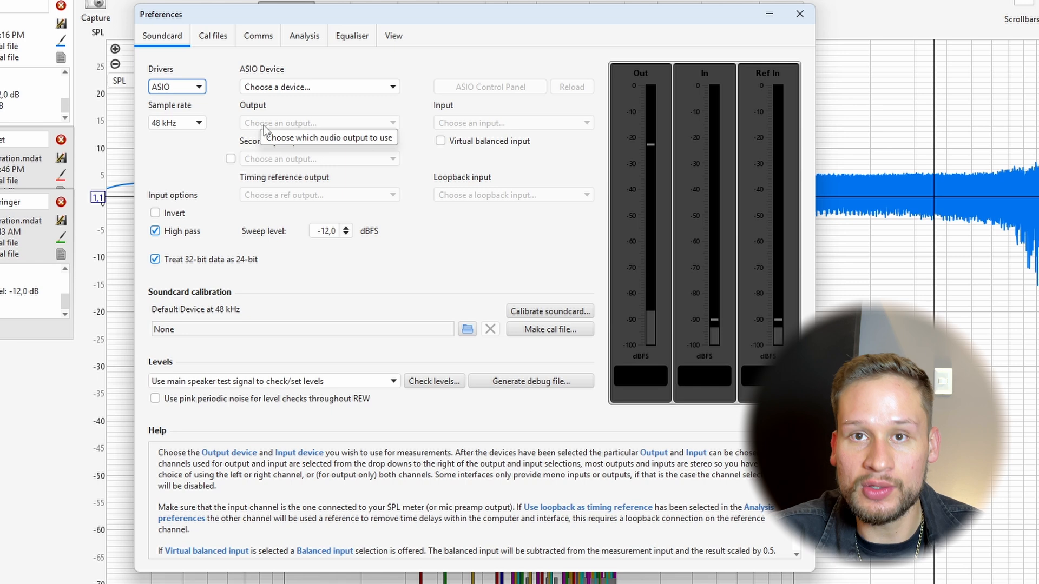
key(Up)
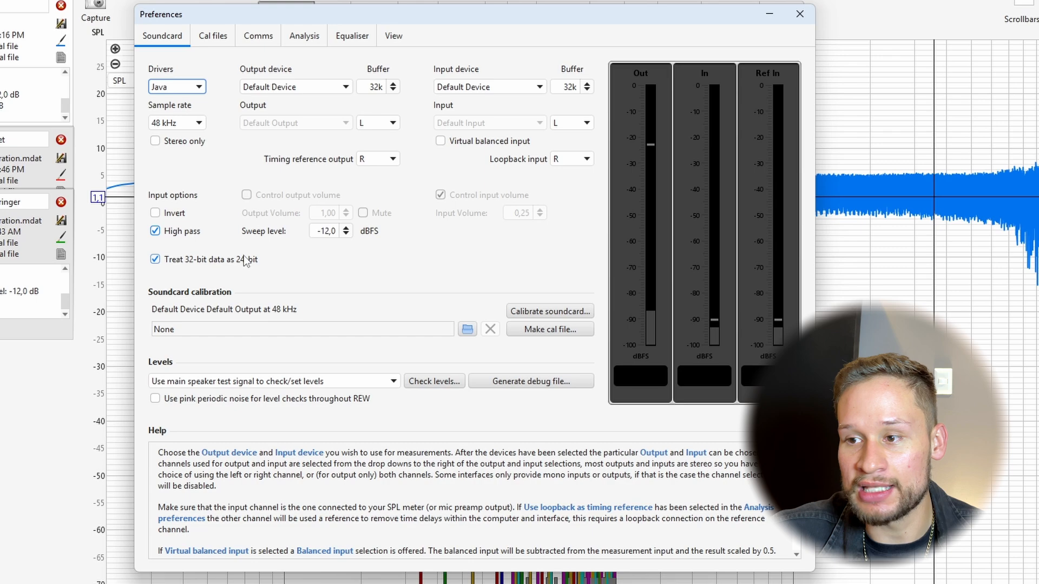
click(800, 14)
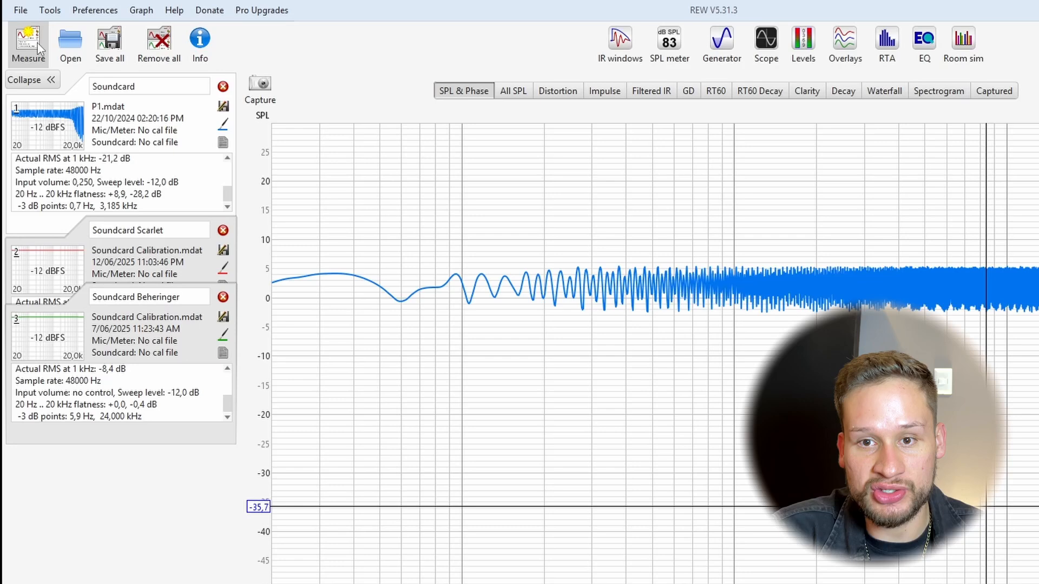
Open a new measurement setup, try the abort option for levels above the 100 dB SPL limit and turn it off again
click(19, 31)
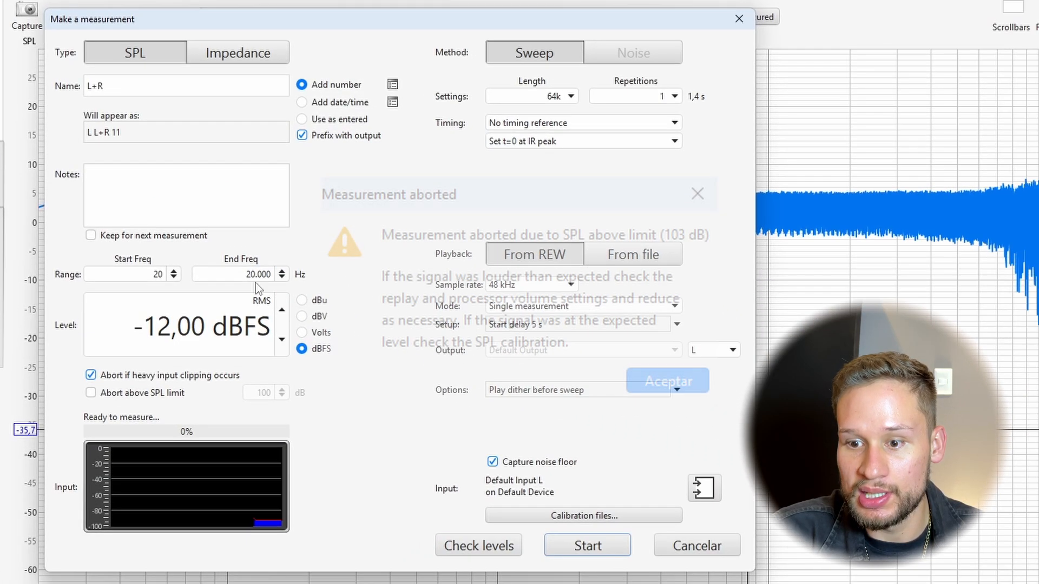
click(163, 396)
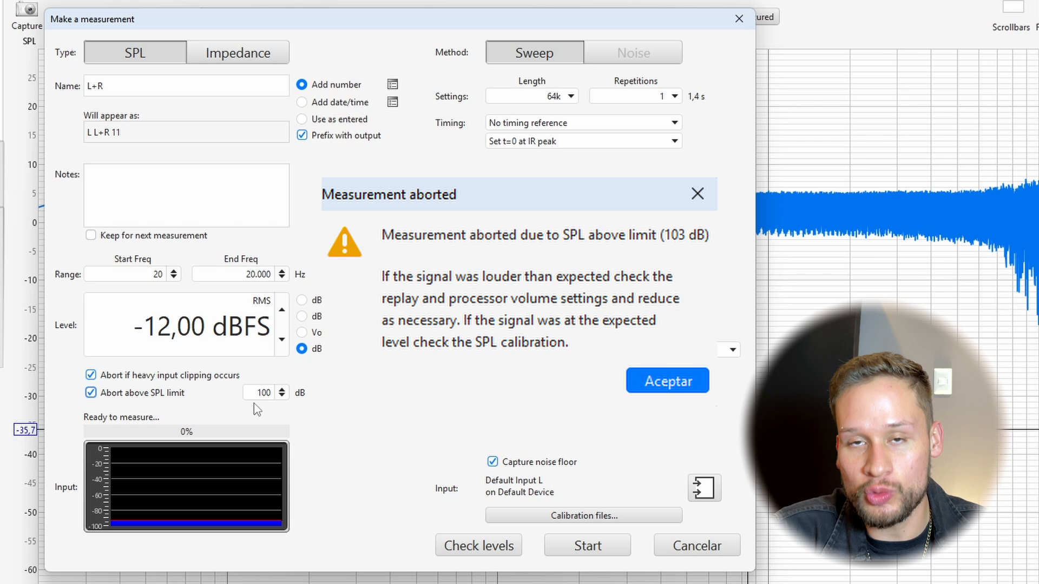
key(Return)
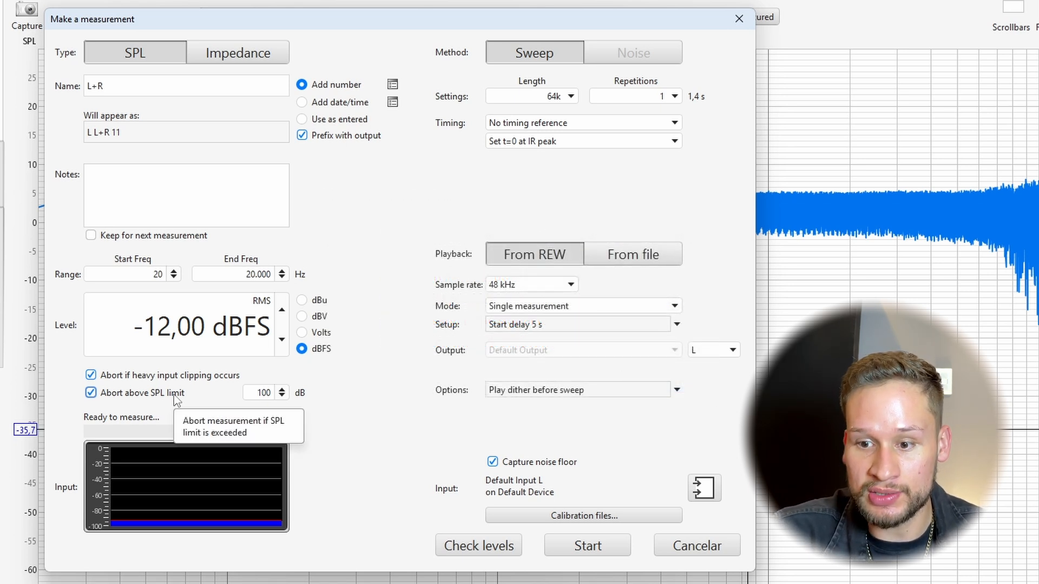
click(174, 397)
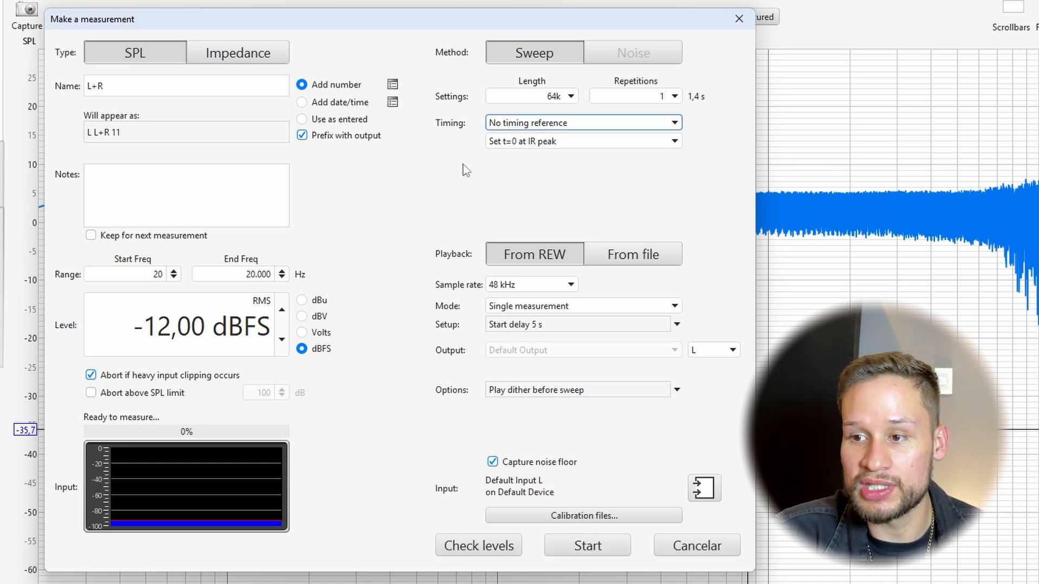
Review the timing reference choices for the measurement, including loopback, and keep No timing reference
click(587, 125)
click(598, 157)
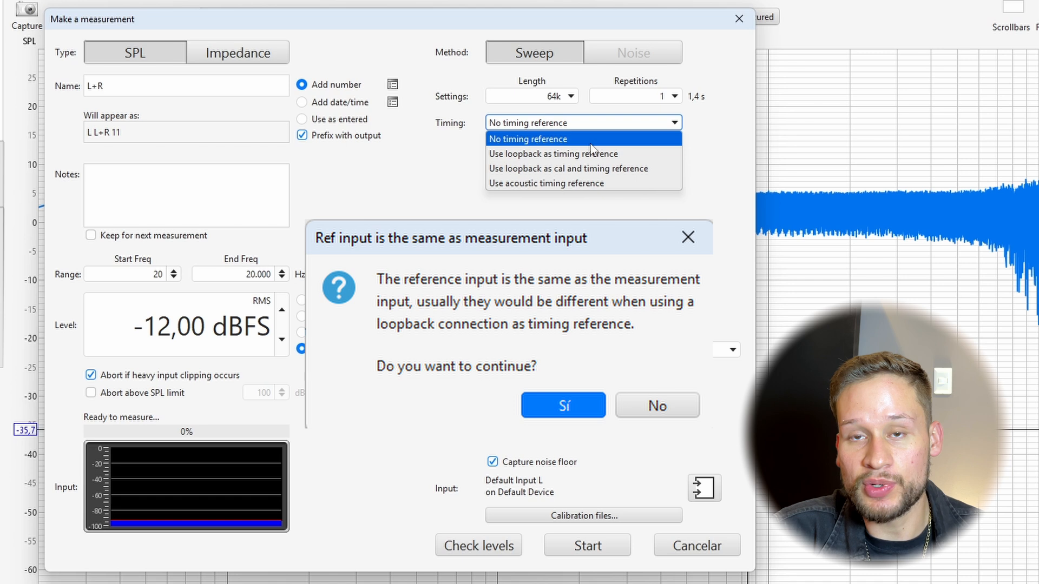
click(553, 141)
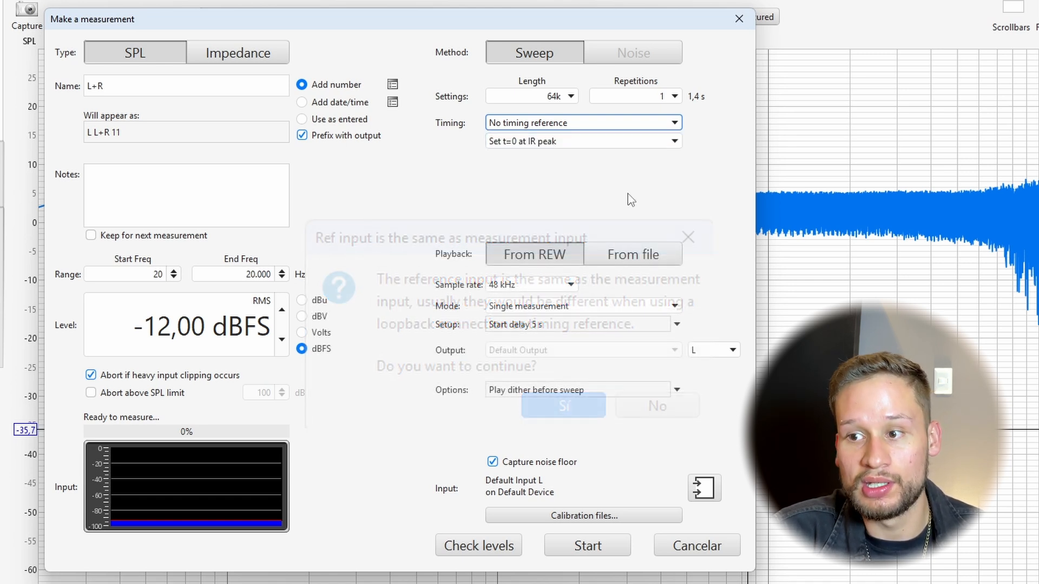
click(589, 124)
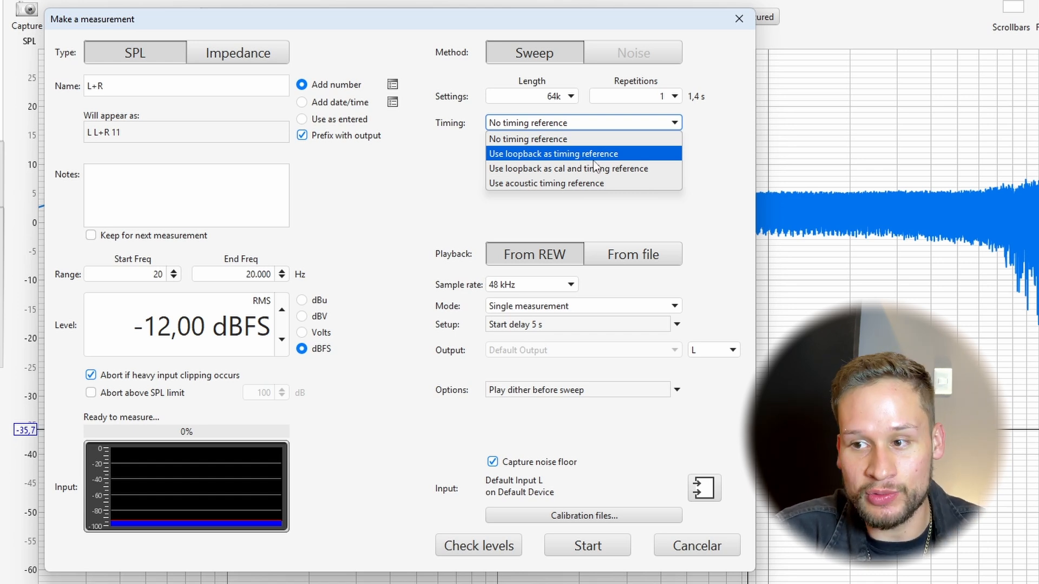
click(561, 140)
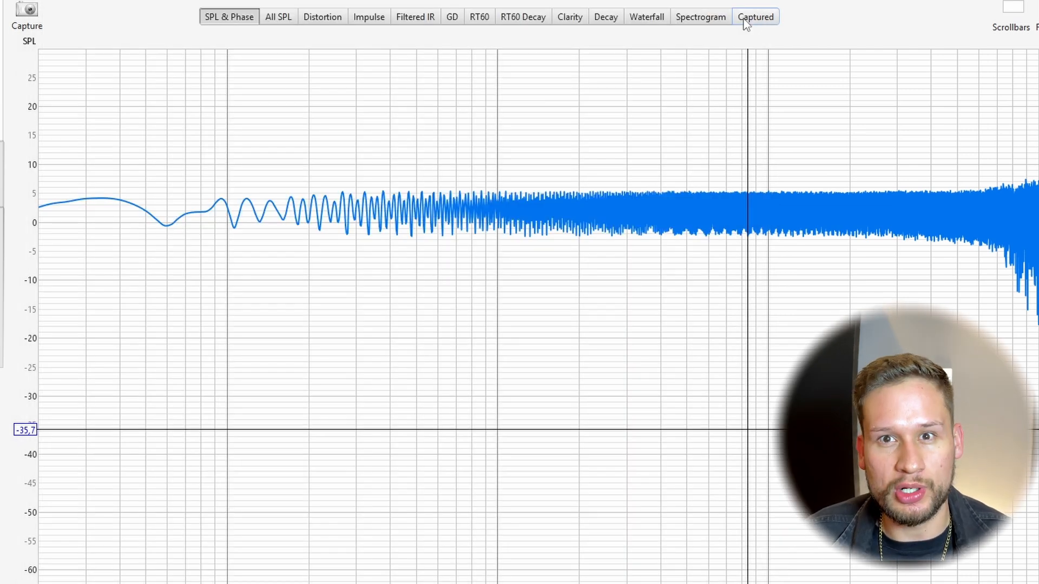